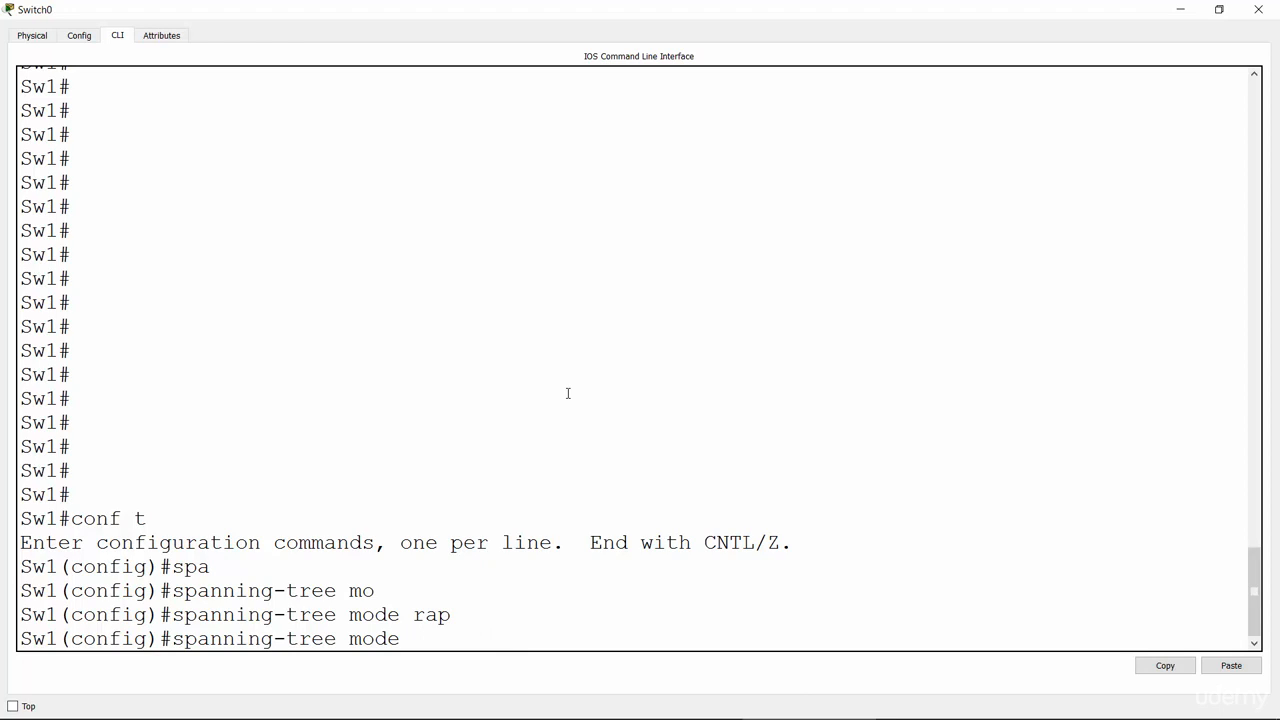
List the available spanning-tree modes on Sw1, set the mode to rapid-pvst, and return to the topology
text(?)
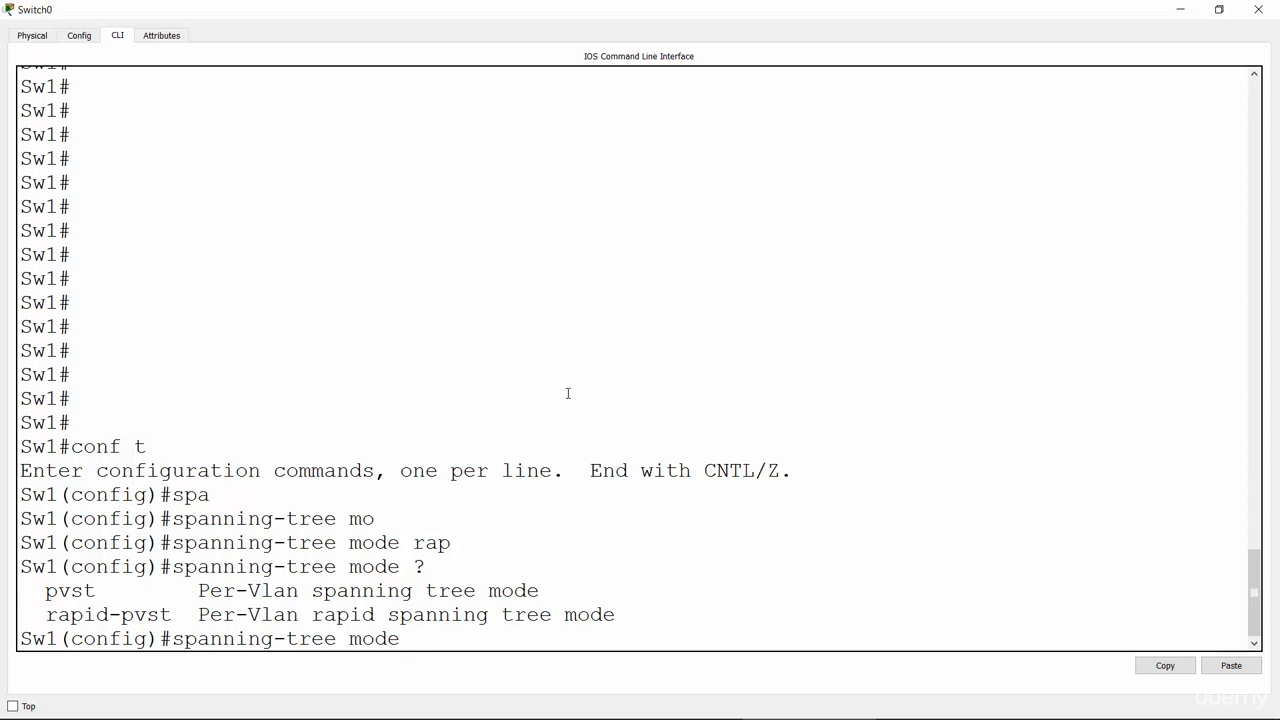
text(rapi)
key(Tab)
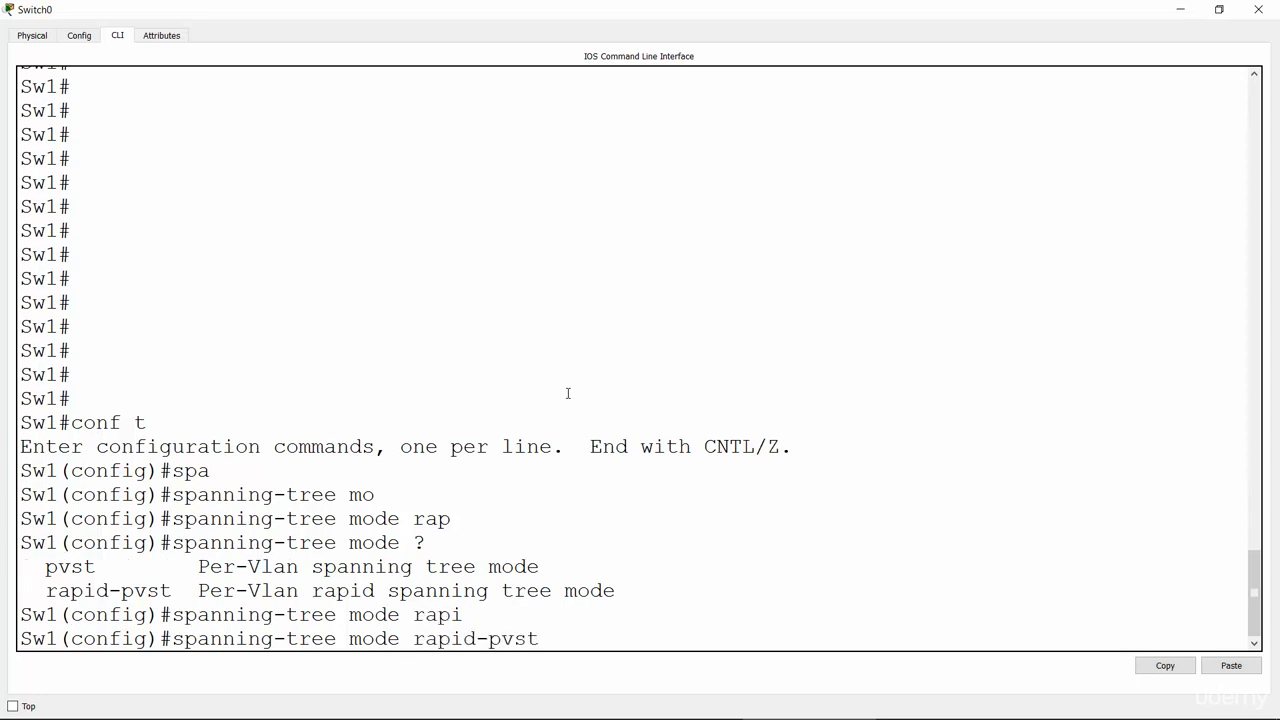
key(Return)
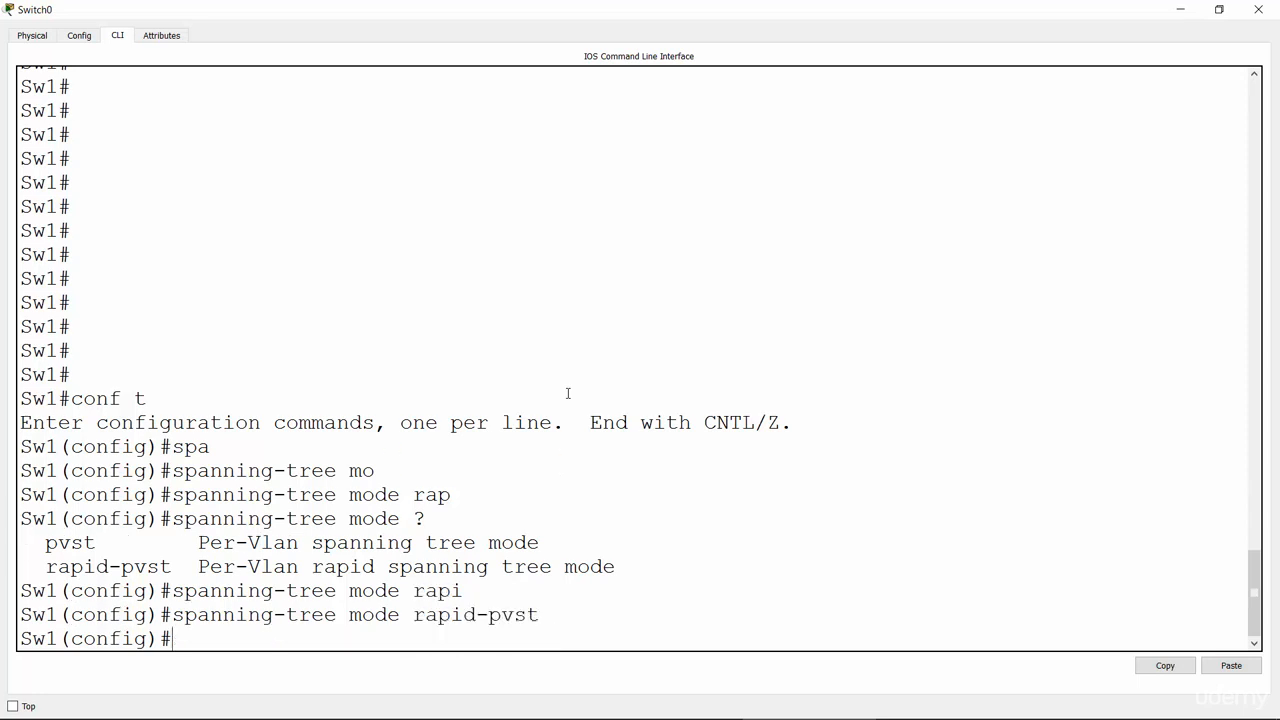
click(1177, 11)
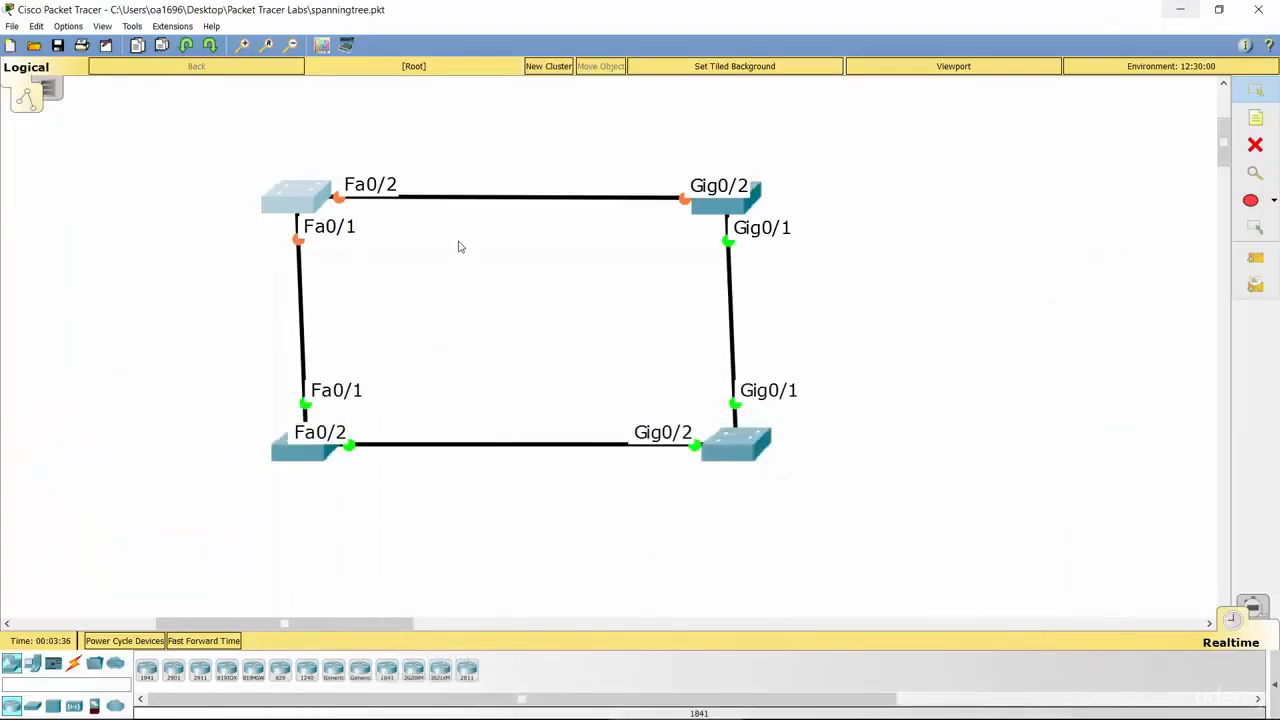
Open the maximized command line of Switch1 (Sw2) and enter global configuration mode with en and conf t
click(715, 217)
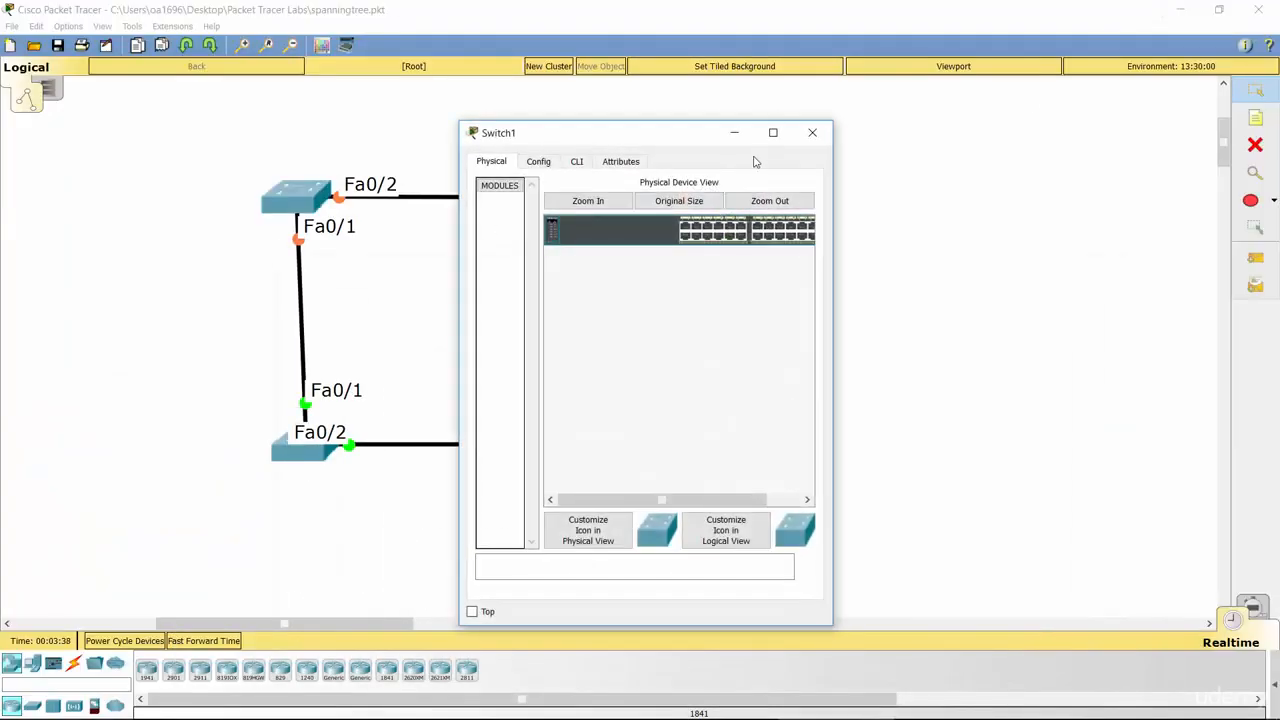
click(771, 132)
click(116, 35)
key(Return)
key(Return)
key(Return)
text(en)
key(Return)
text(conf t)
key(Return)
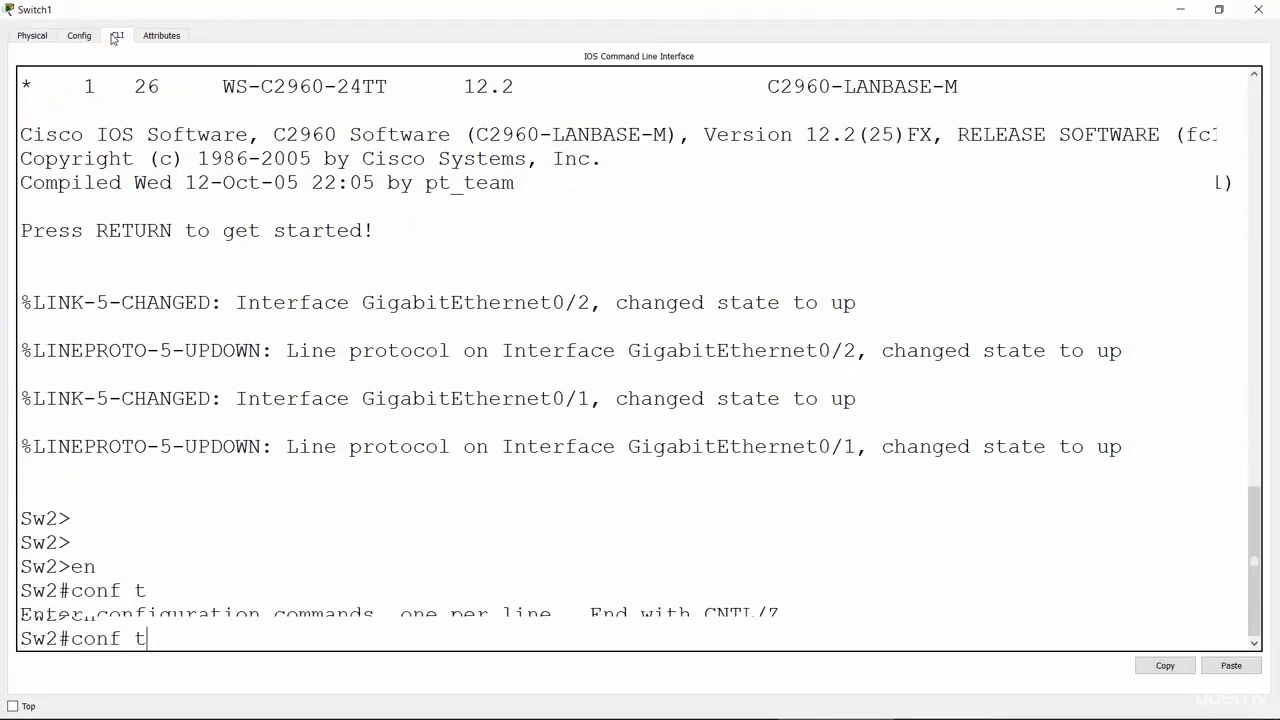
Set Sw2's spanning-tree mode to rapid-pvst and return to the topology
text(sp)
key(Tab)
text(mo)
key(Tab)
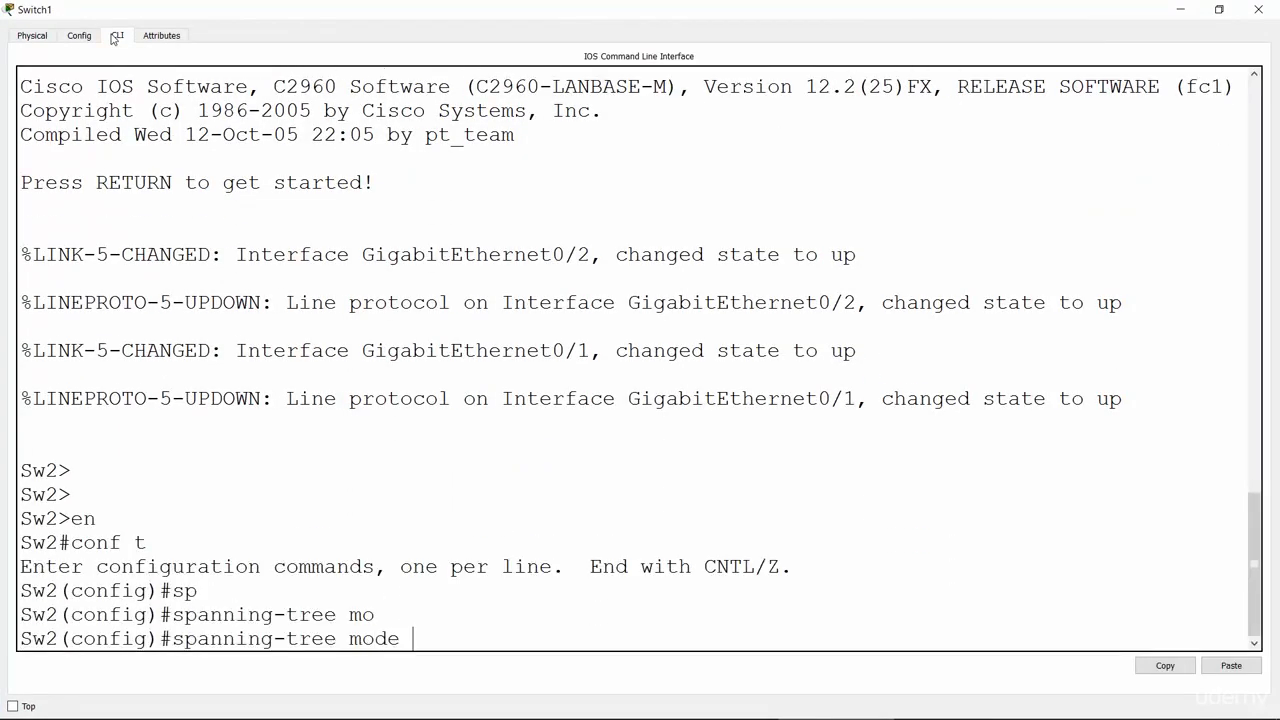
text(rap)
key(Tab)
key(Return)
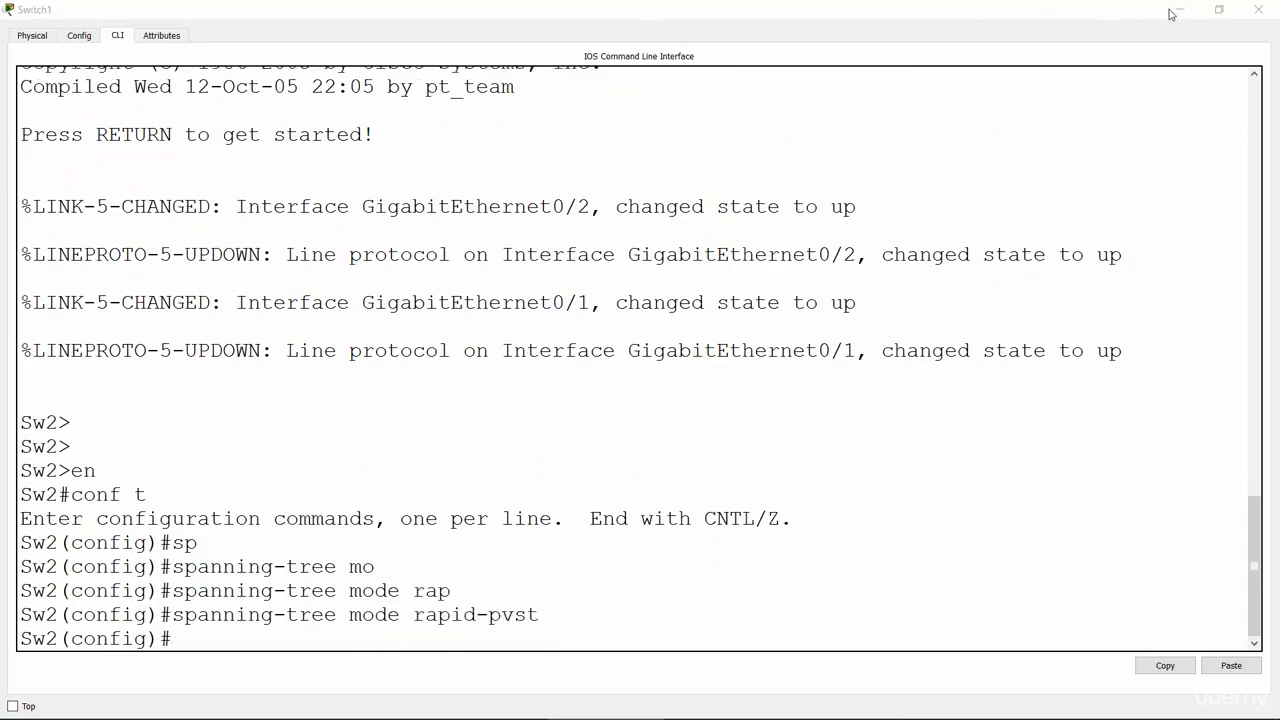
click(1258, 9)
Open the maximized command line of Switch2 (Sw3) and enter global configuration mode with en and conf t
click(302, 447)
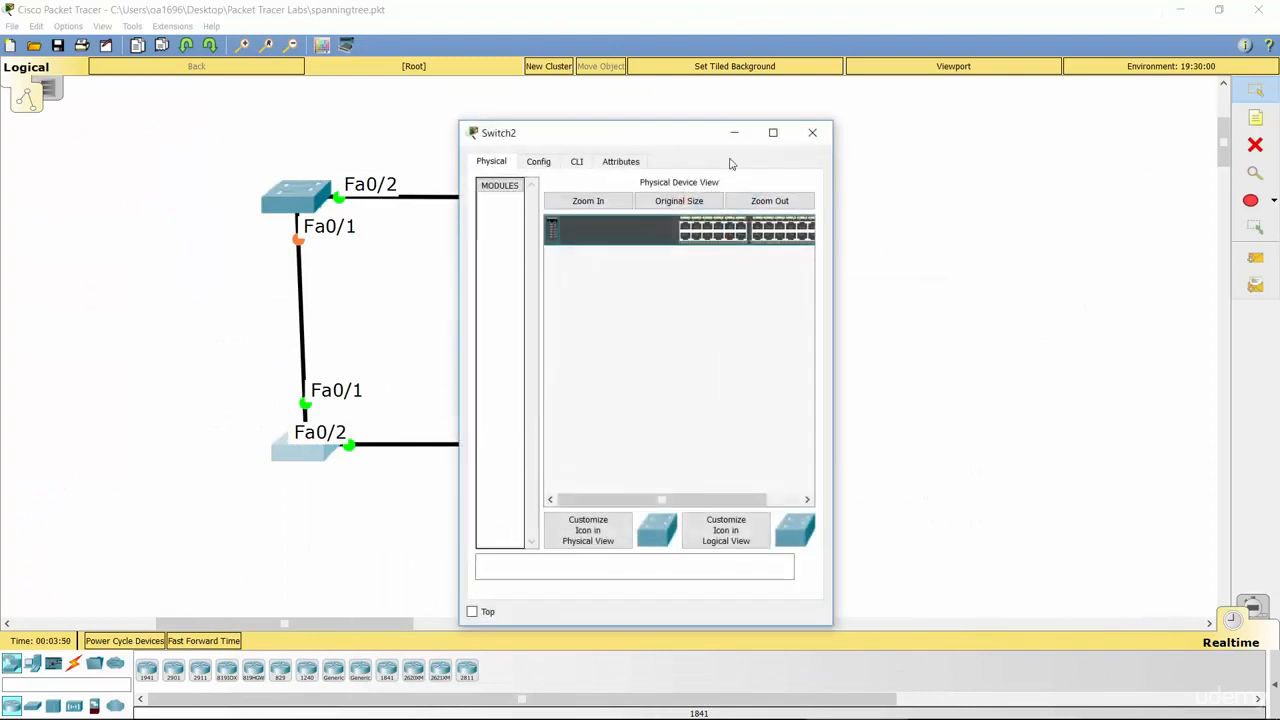
click(784, 133)
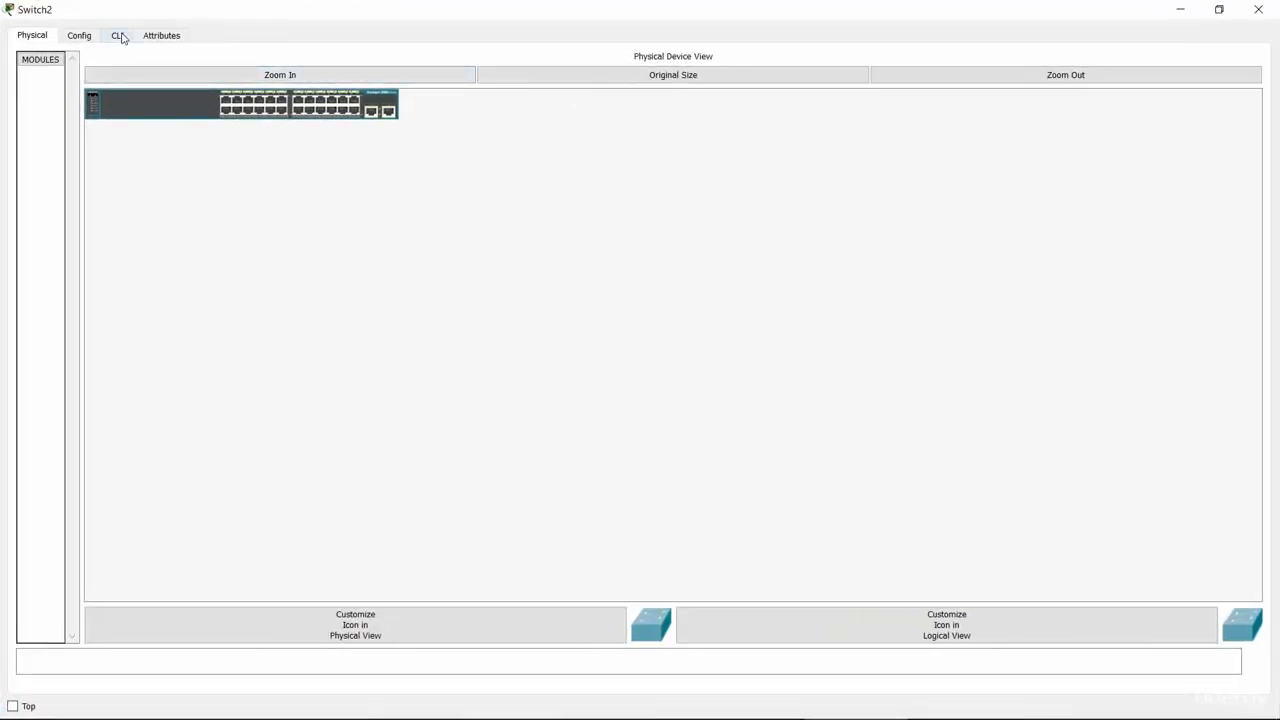
click(122, 35)
key(Return)
key(Return)
text(en)
key(Return)
text(conf t)
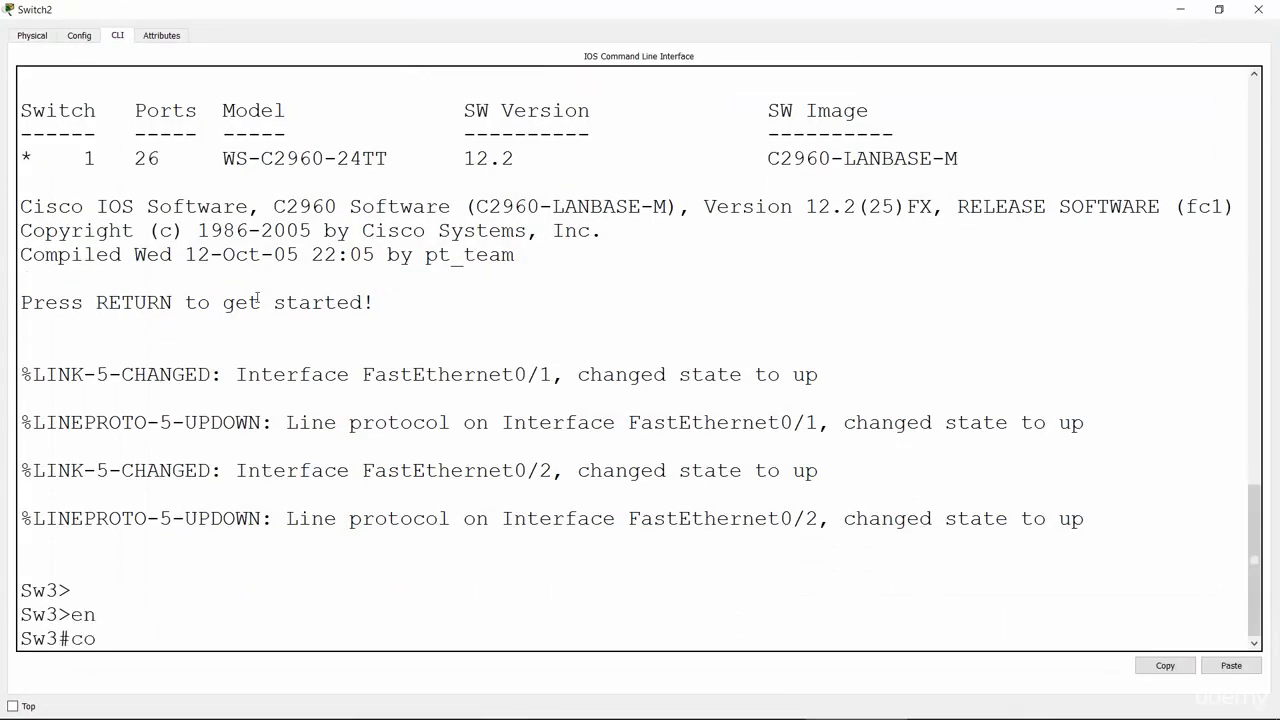
key(Return)
Set Sw3's spanning-tree mode to rapid-pvst and return to the topology
text(sp)
key(Tab)
text(mo)
key(Tab)
text(rapi)
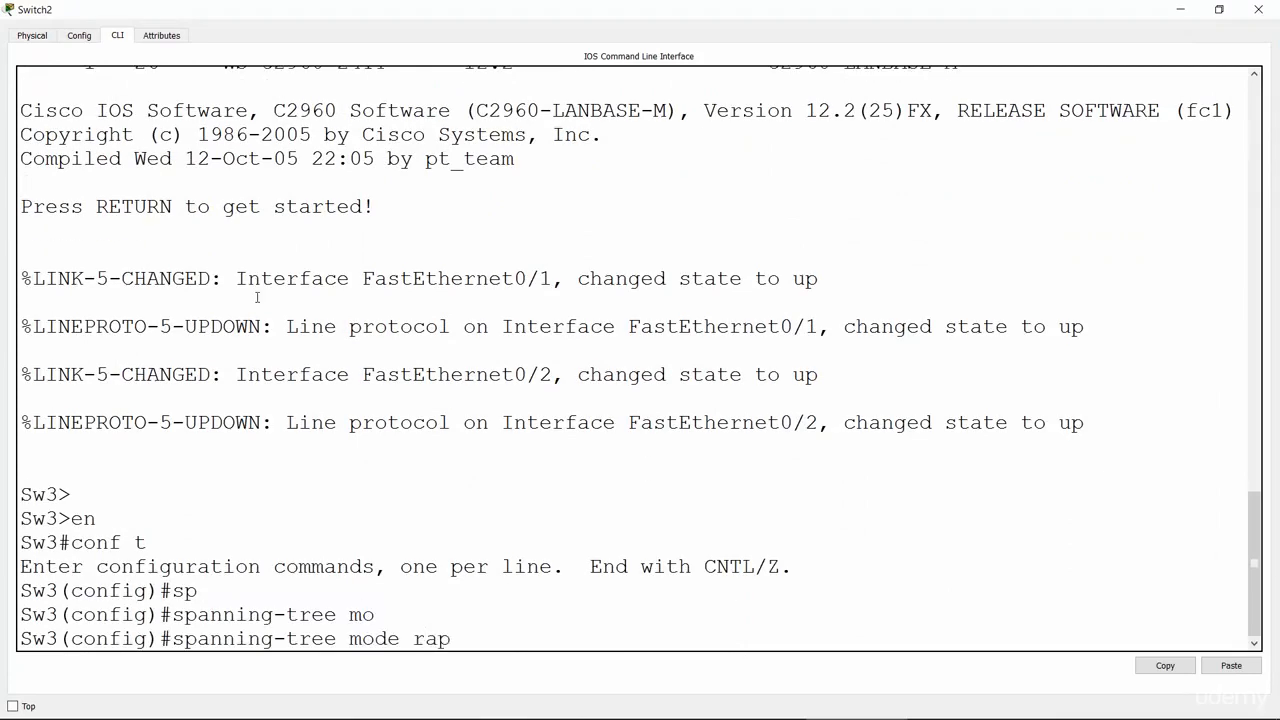
key(Tab)
key(Return)
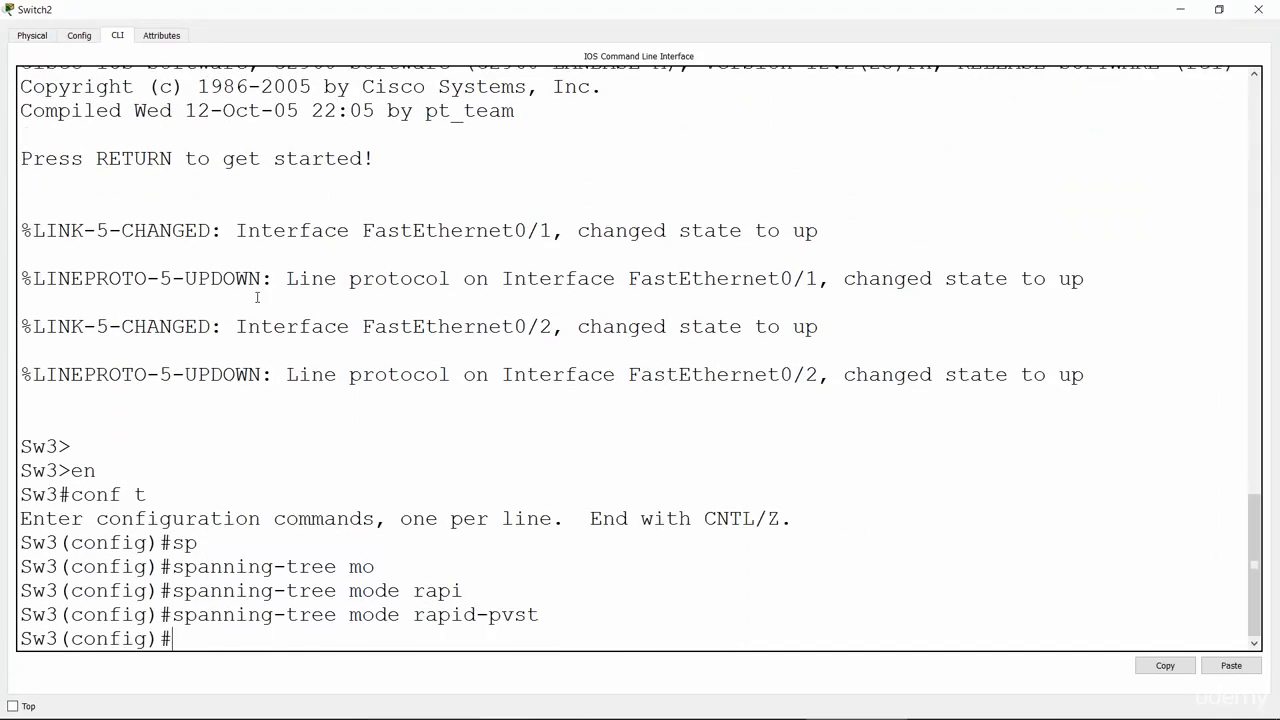
click(1180, 9)
Open the maximized command line of Switch3 (Sw4) and enter global configuration mode with en and conf t
click(737, 456)
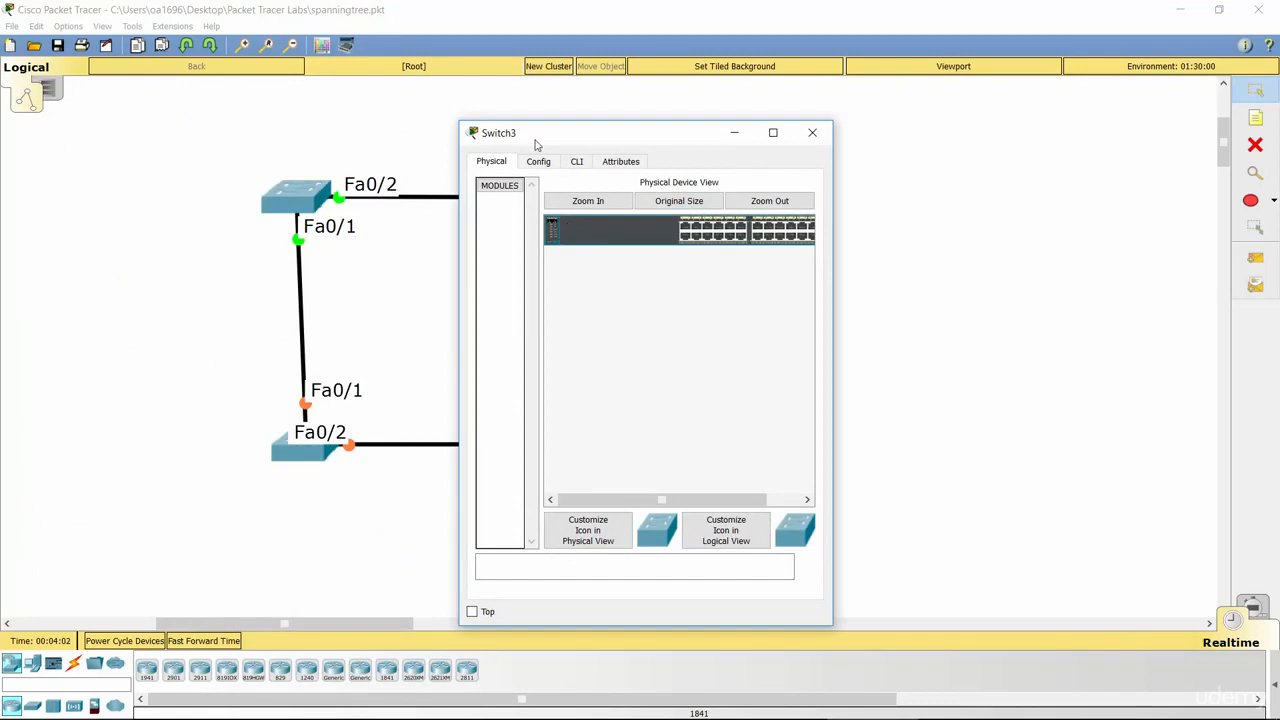
click(572, 163)
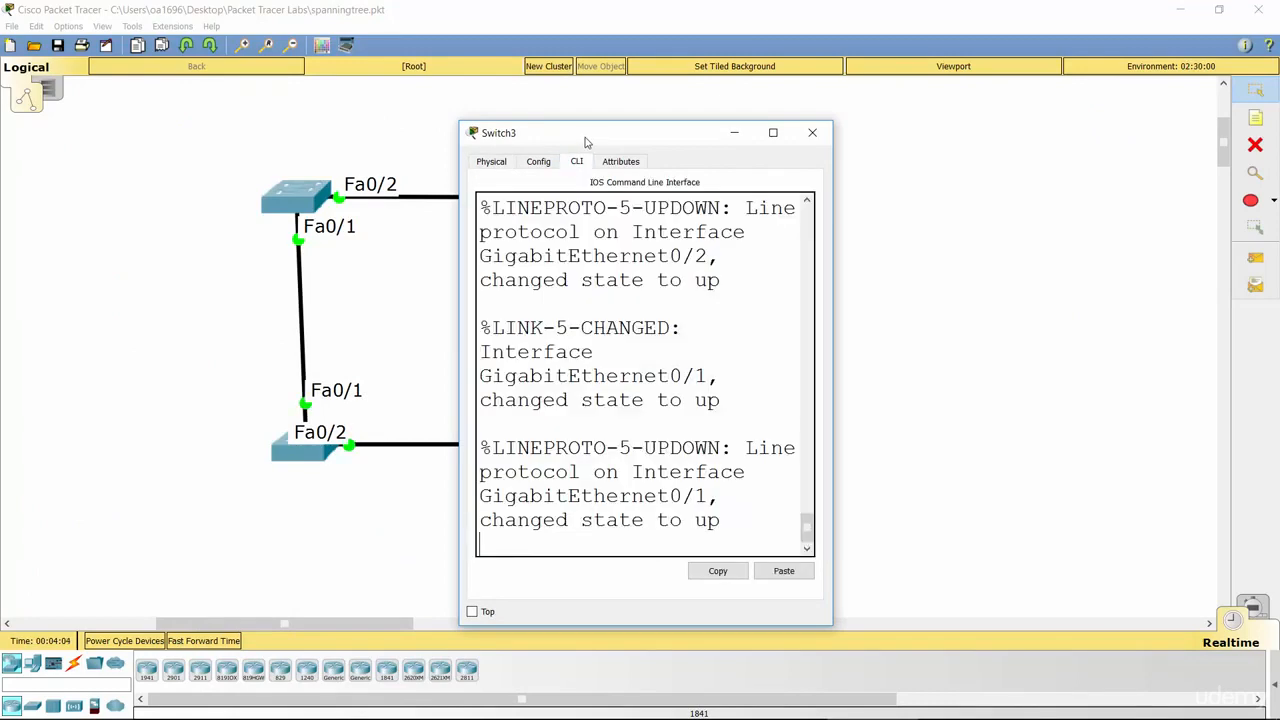
double_click(586, 142)
key(Return)
key(Return)
key(Return)
text(en)
key(Return)
text(conf t)
key(Return)
Set Sw4's spanning-tree mode to rapid-pvst and return to the topology
text(sp)
key(Tab)
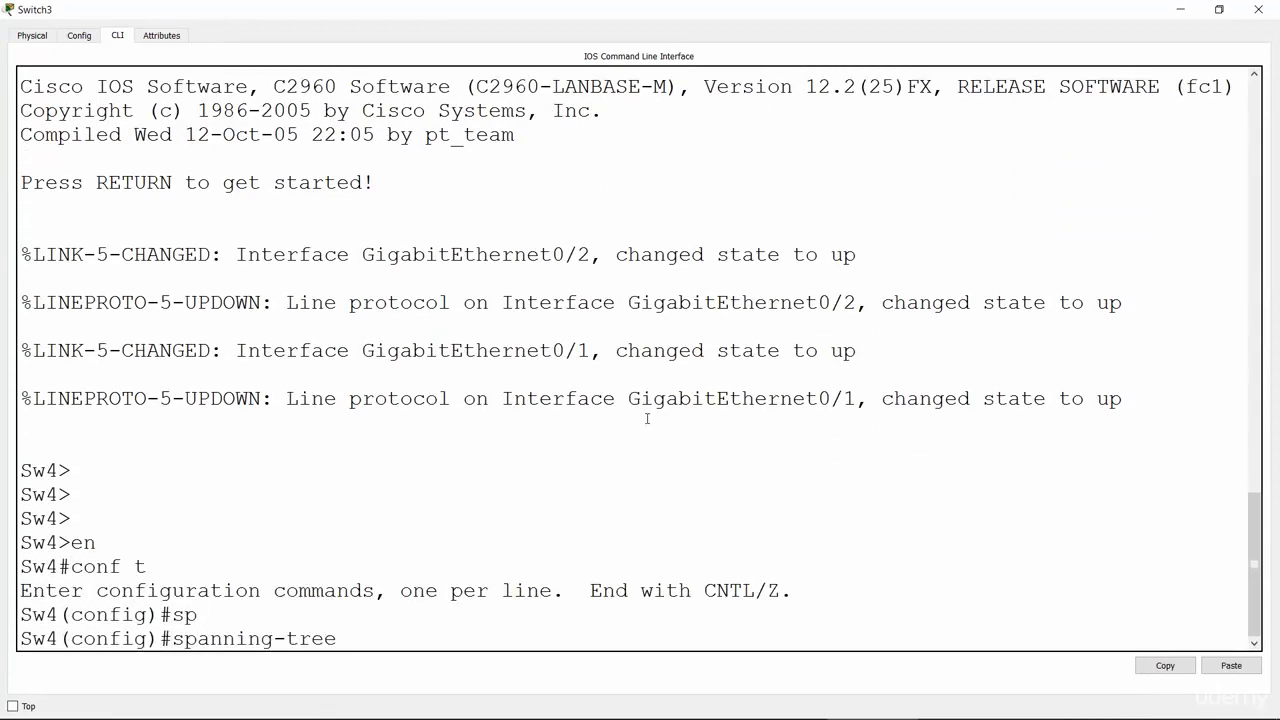
text(mo)
key(Tab)
text(rapi)
key(Tab)
key(Return)
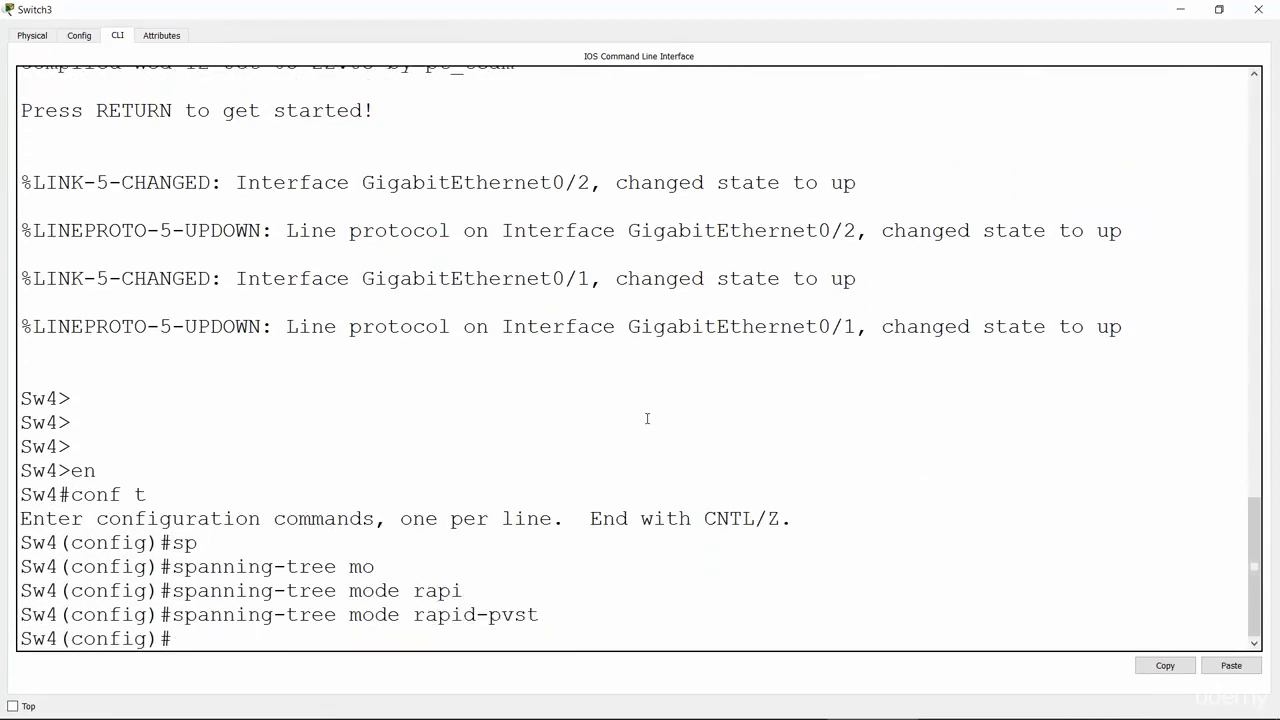
click(1183, 9)
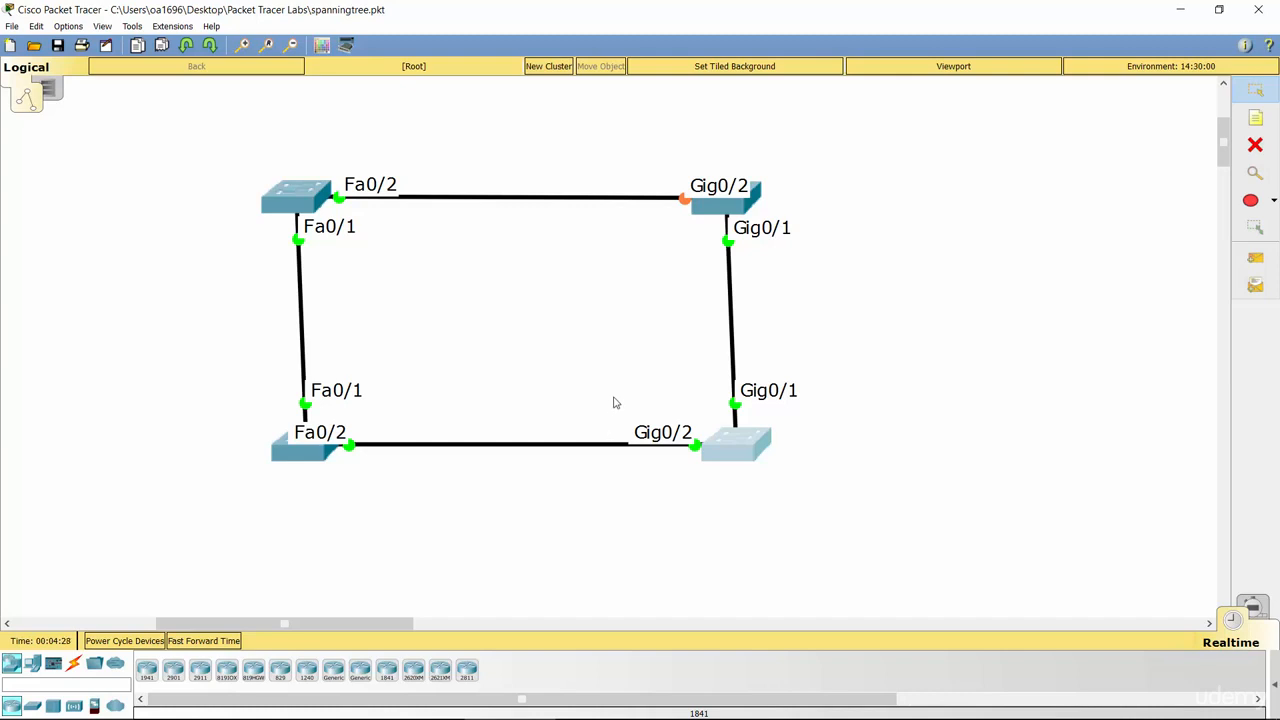
Reopen the command line of Switch2 (Sw3) and leave configuration mode with end
click(305, 455)
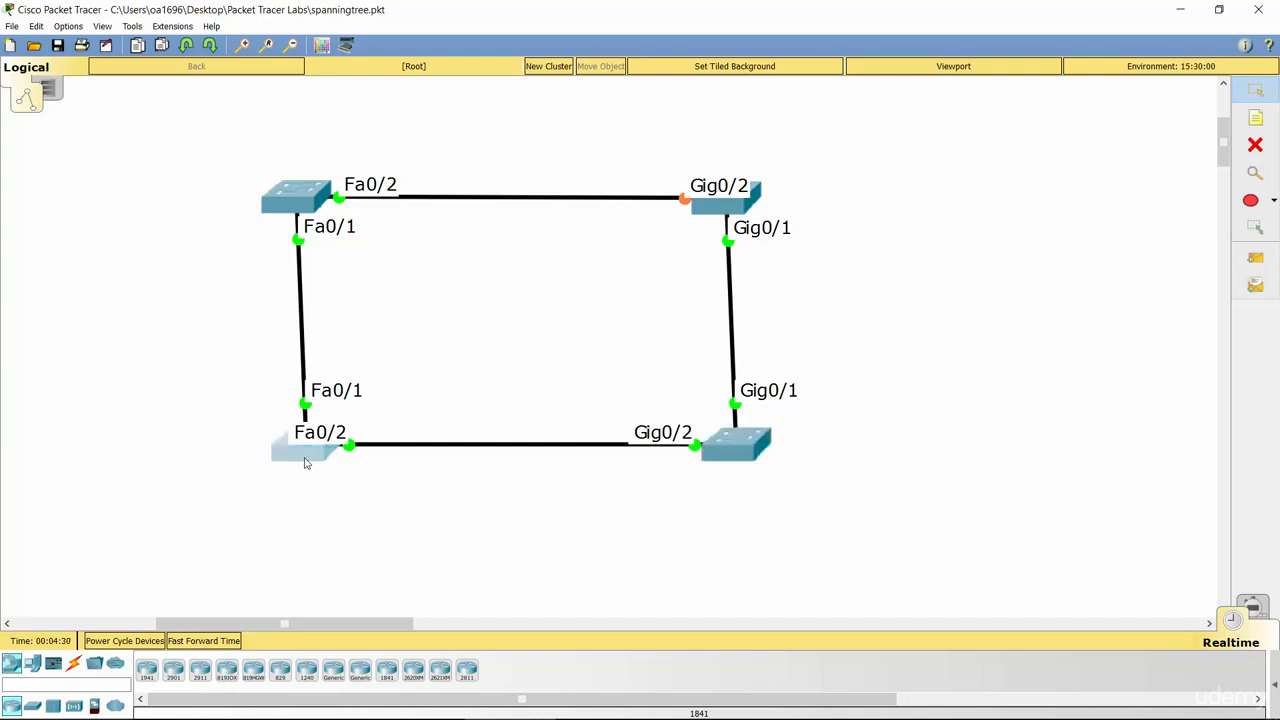
click(775, 134)
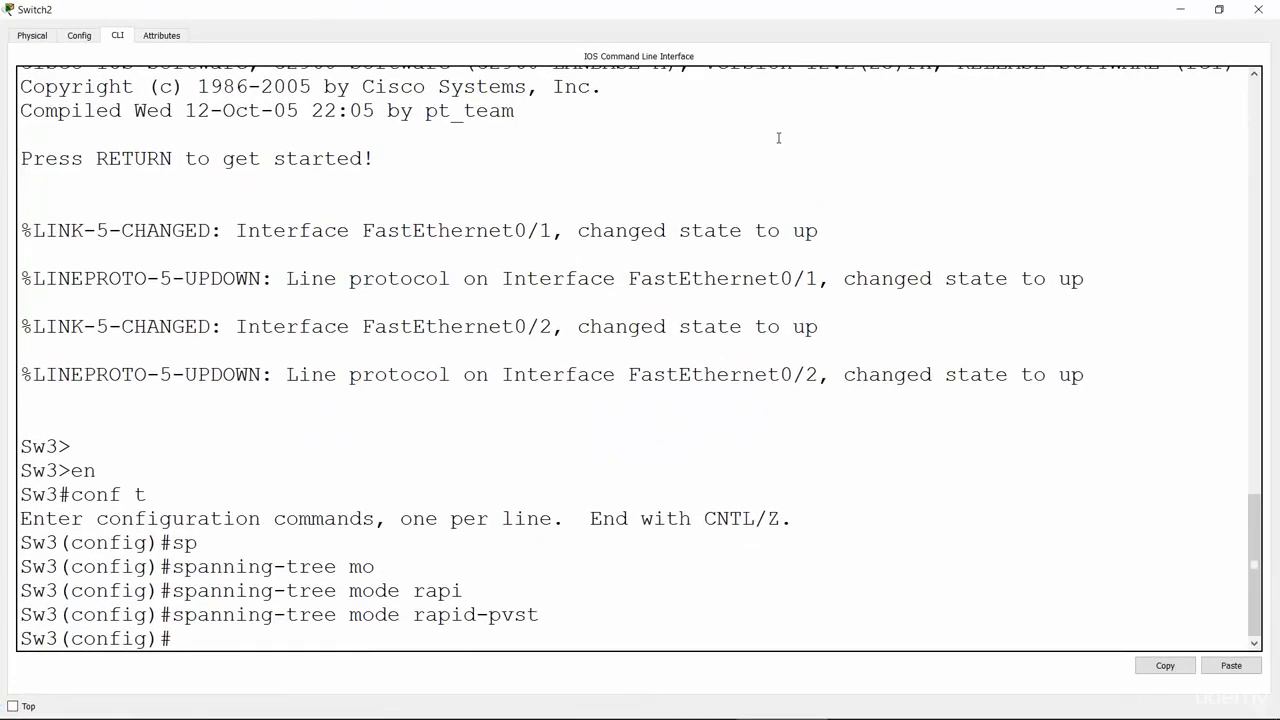
key(Return)
key(Return)
text(end)
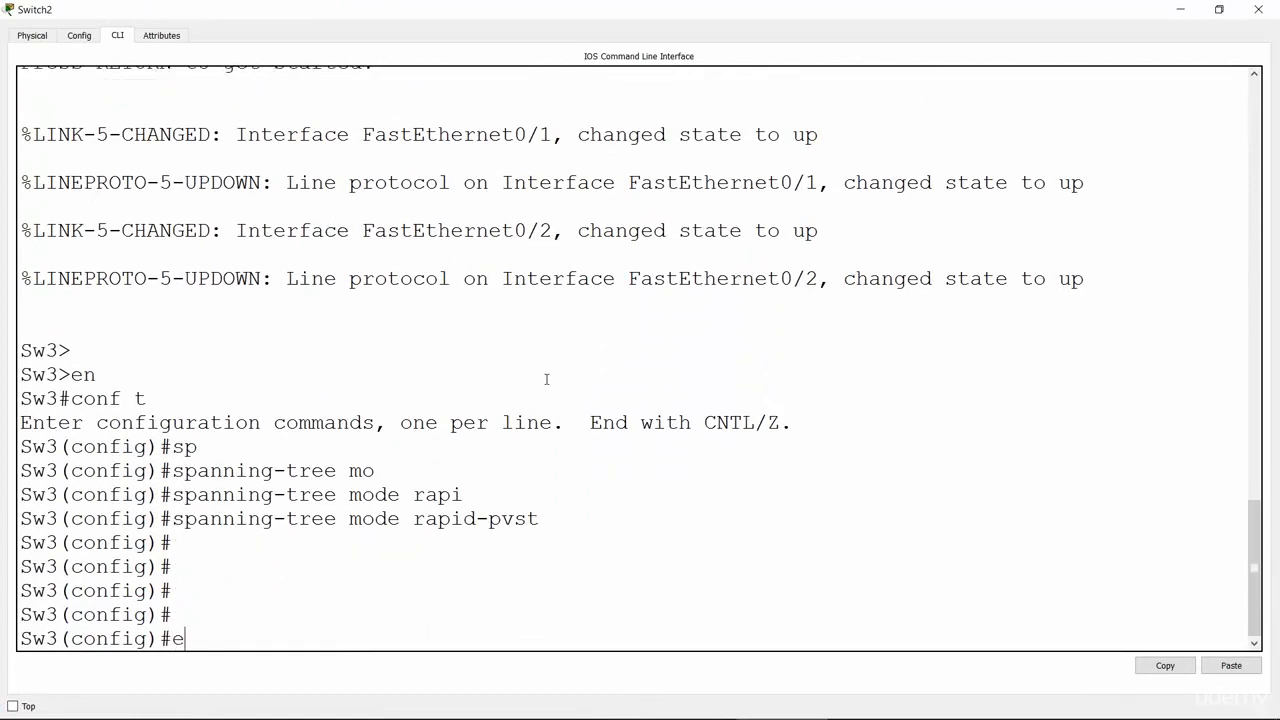
key(Return)
key(Return)
key(Return)
key(Return)
key(Return)
key(Return)
key(Return)
key(Return)
key(Return)
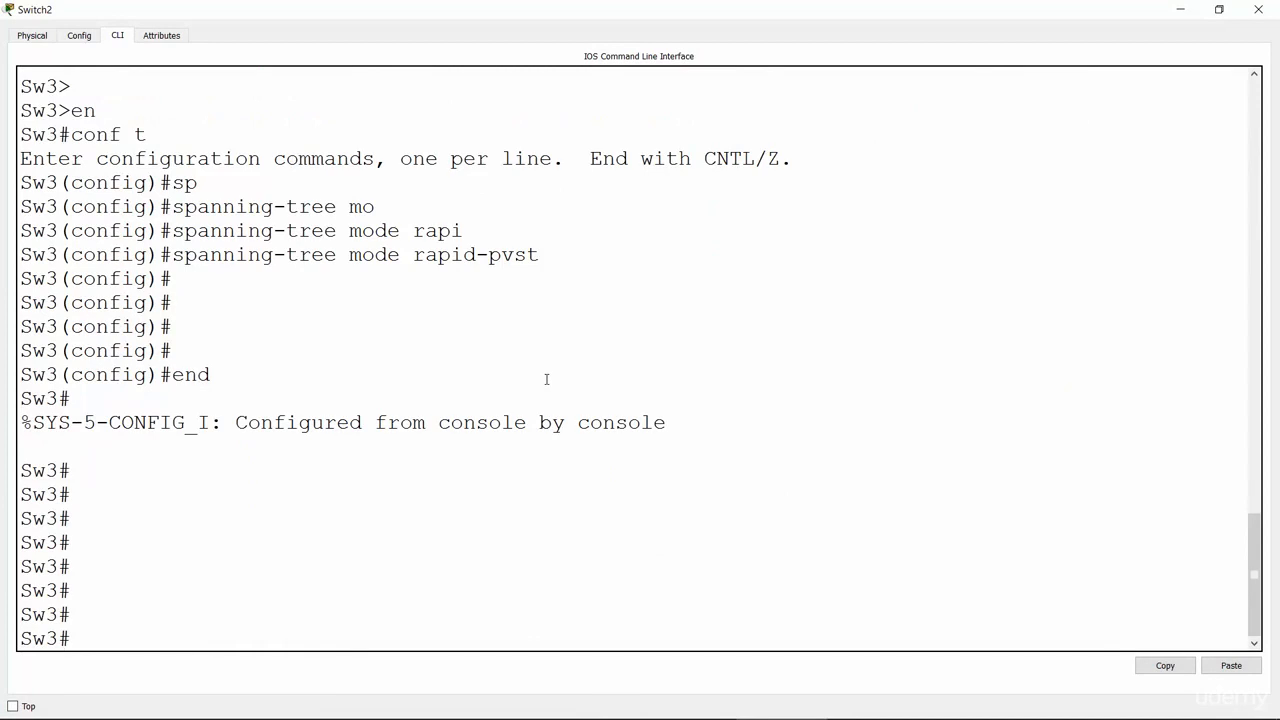
Run show spanning-tree on Sw3, highlight the line giving its root bridge status, and return to the topology
text(sho)
key(Tab)
text(spa)
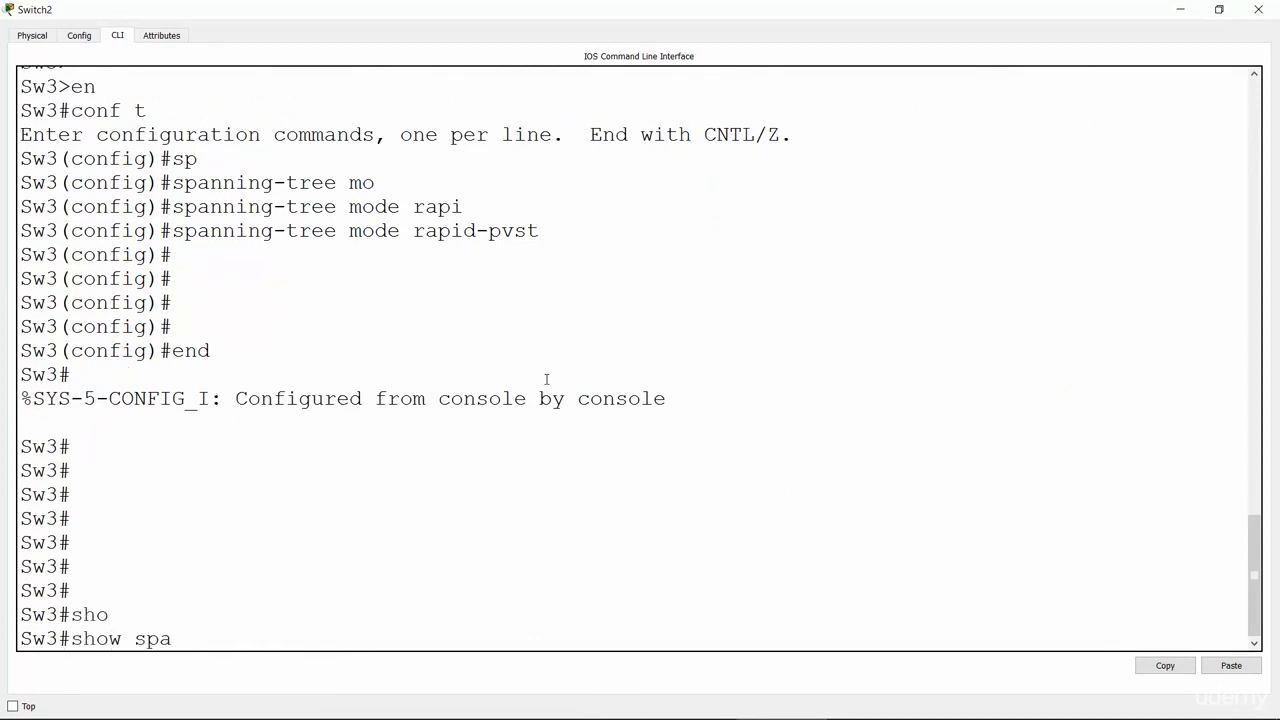
key(Tab)
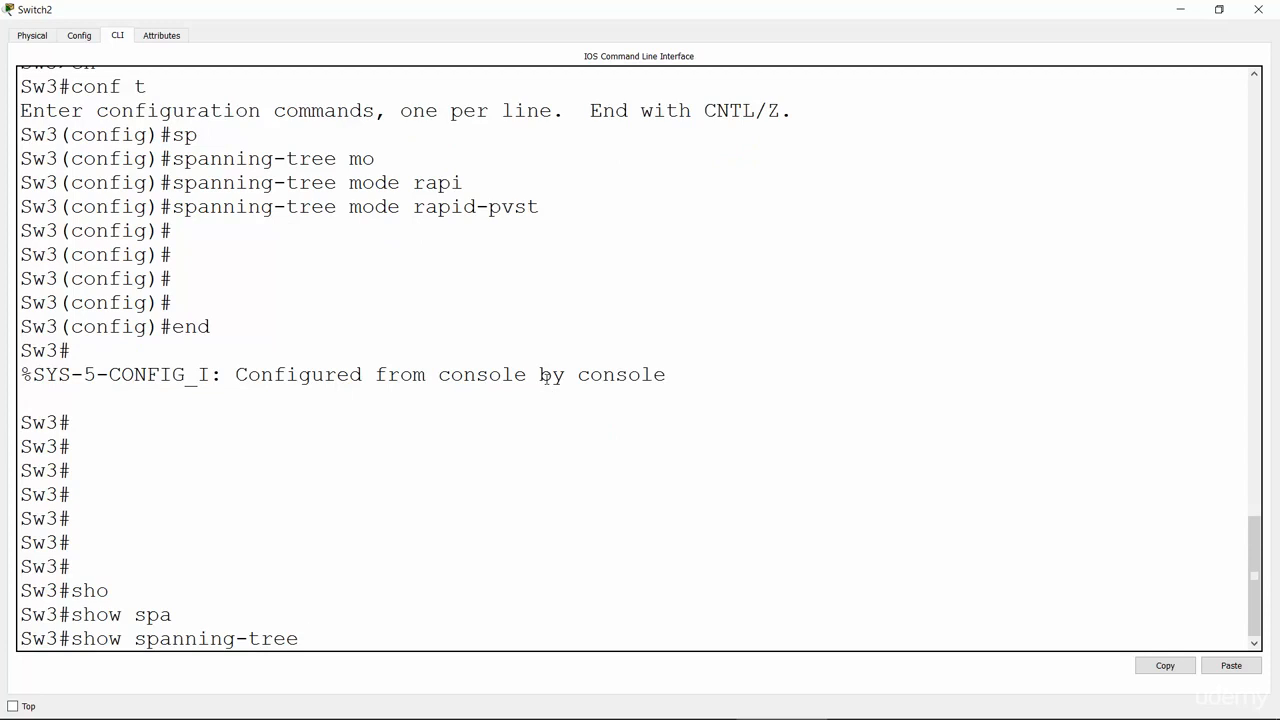
key(Return)
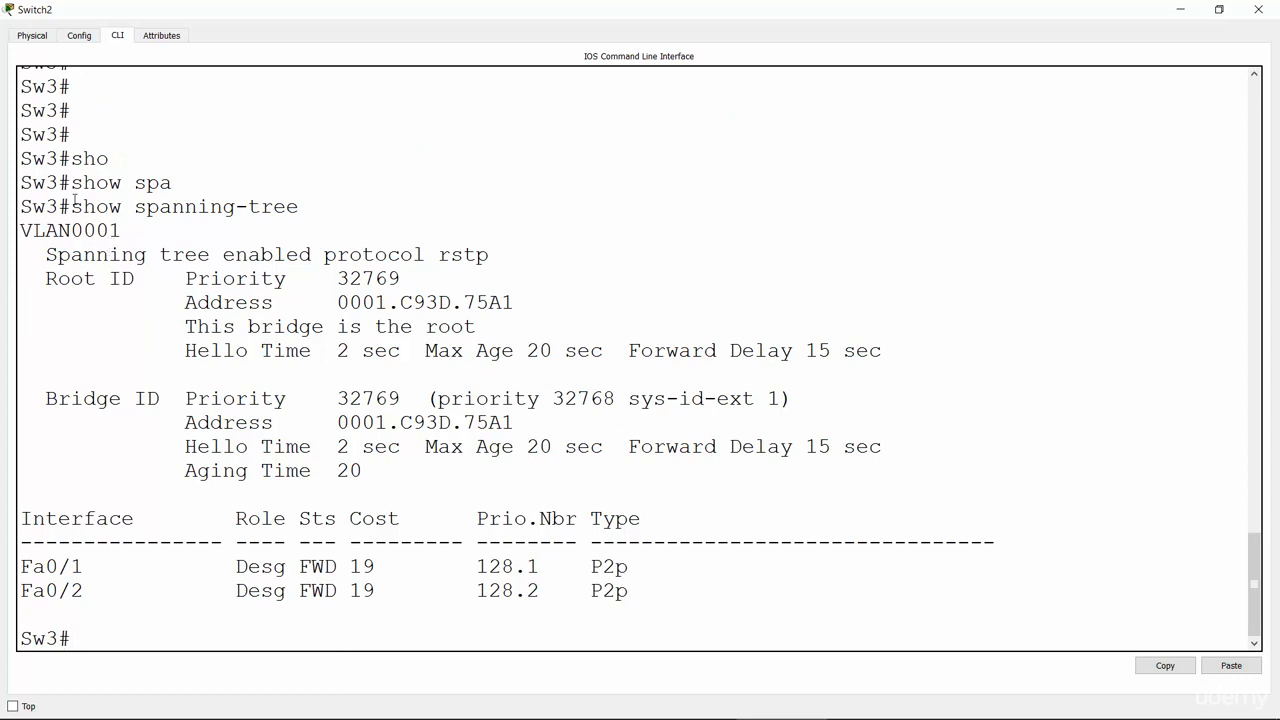
drag(31, 206, 307, 217)
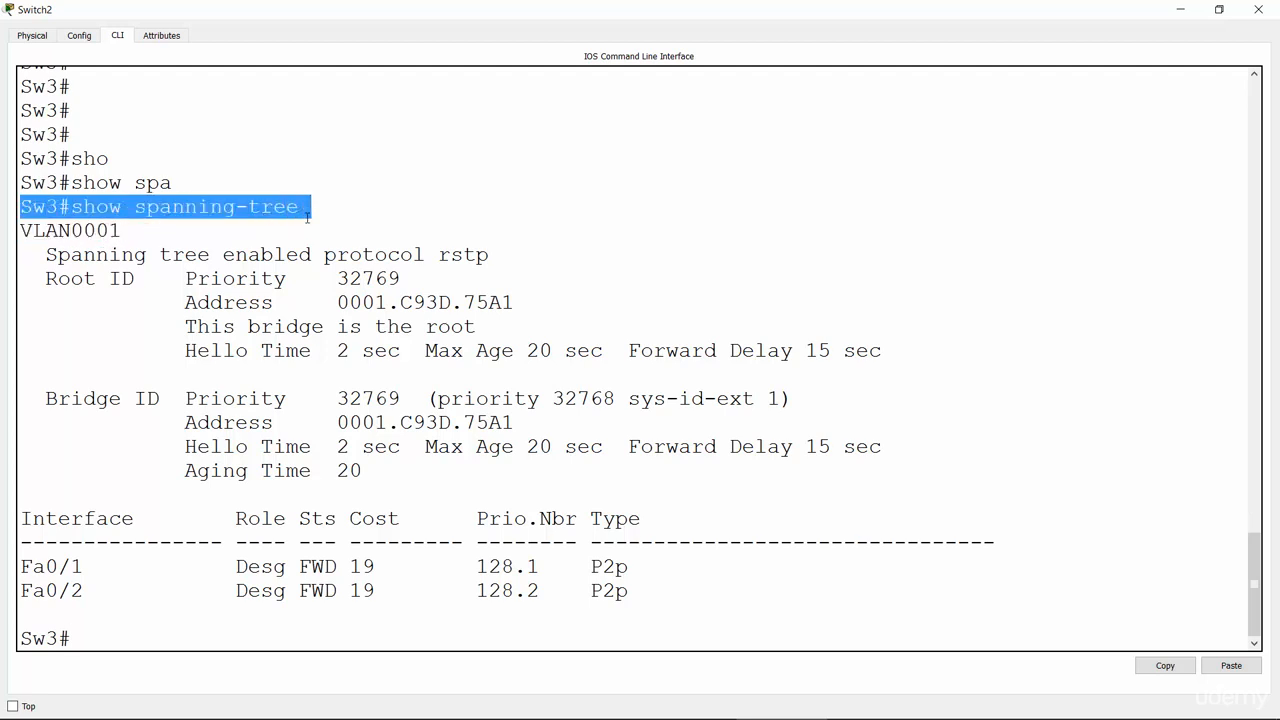
click(87, 309)
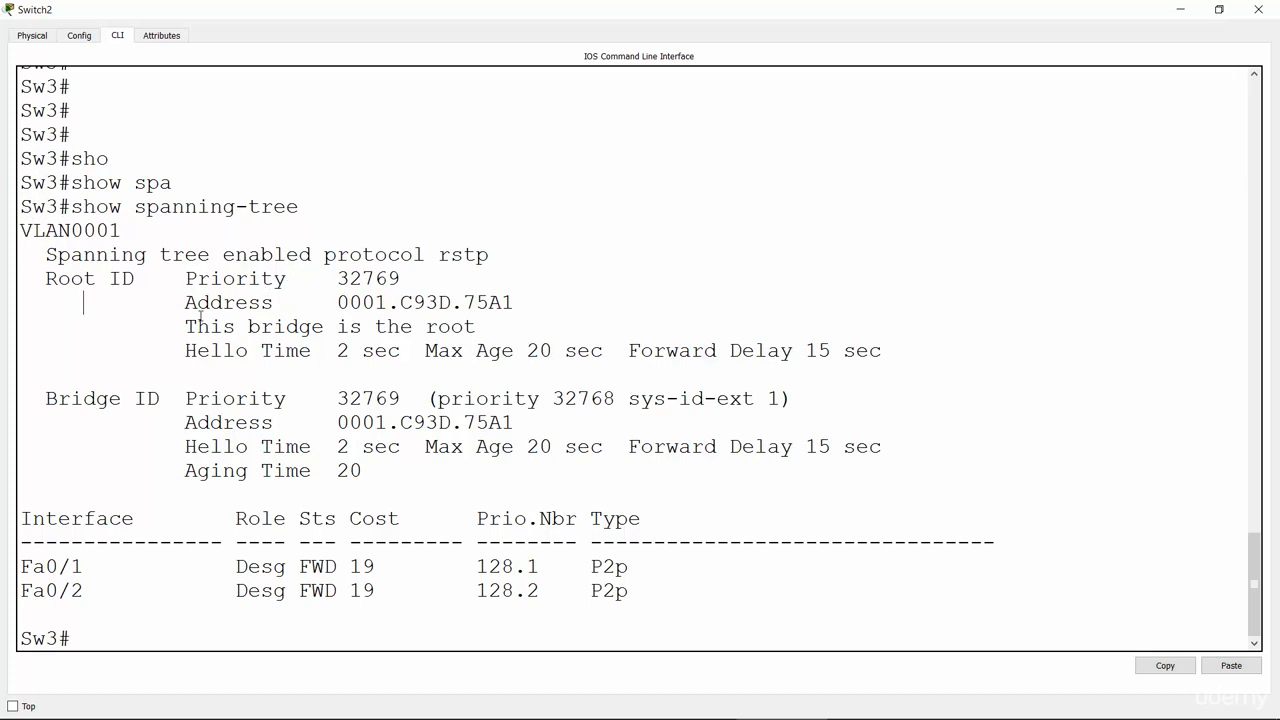
drag(186, 326, 501, 330)
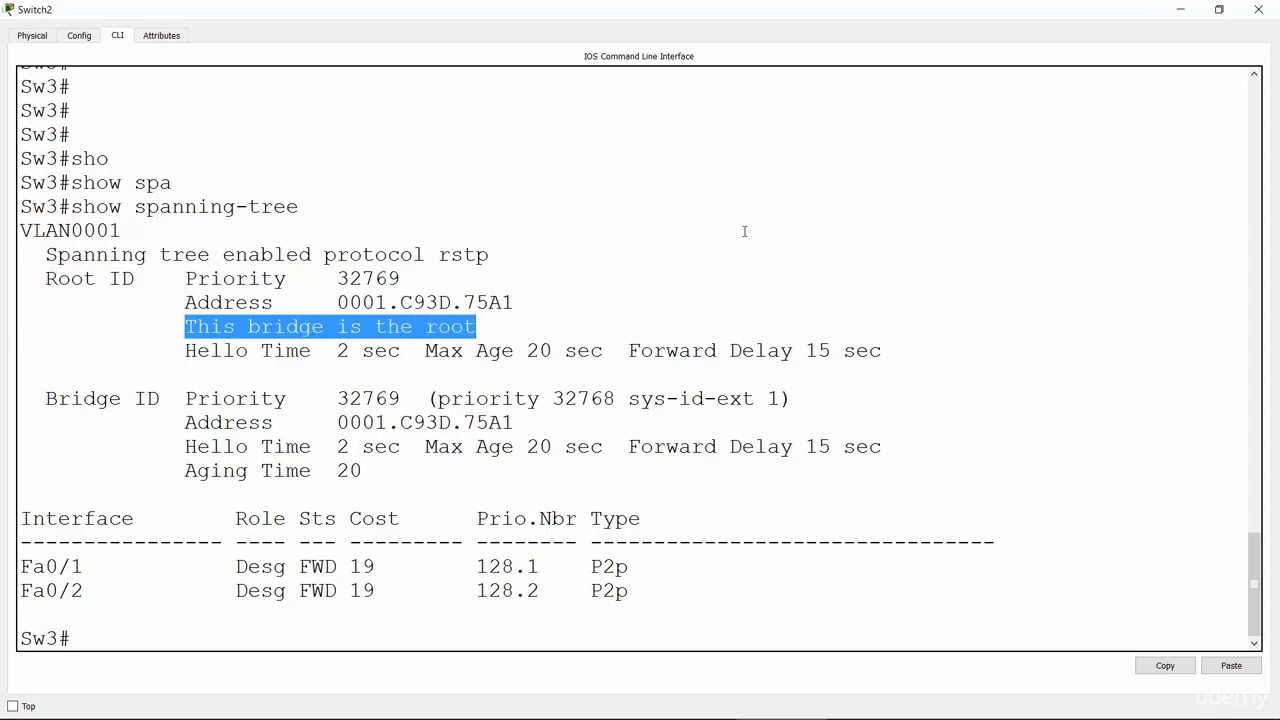
click(1186, 9)
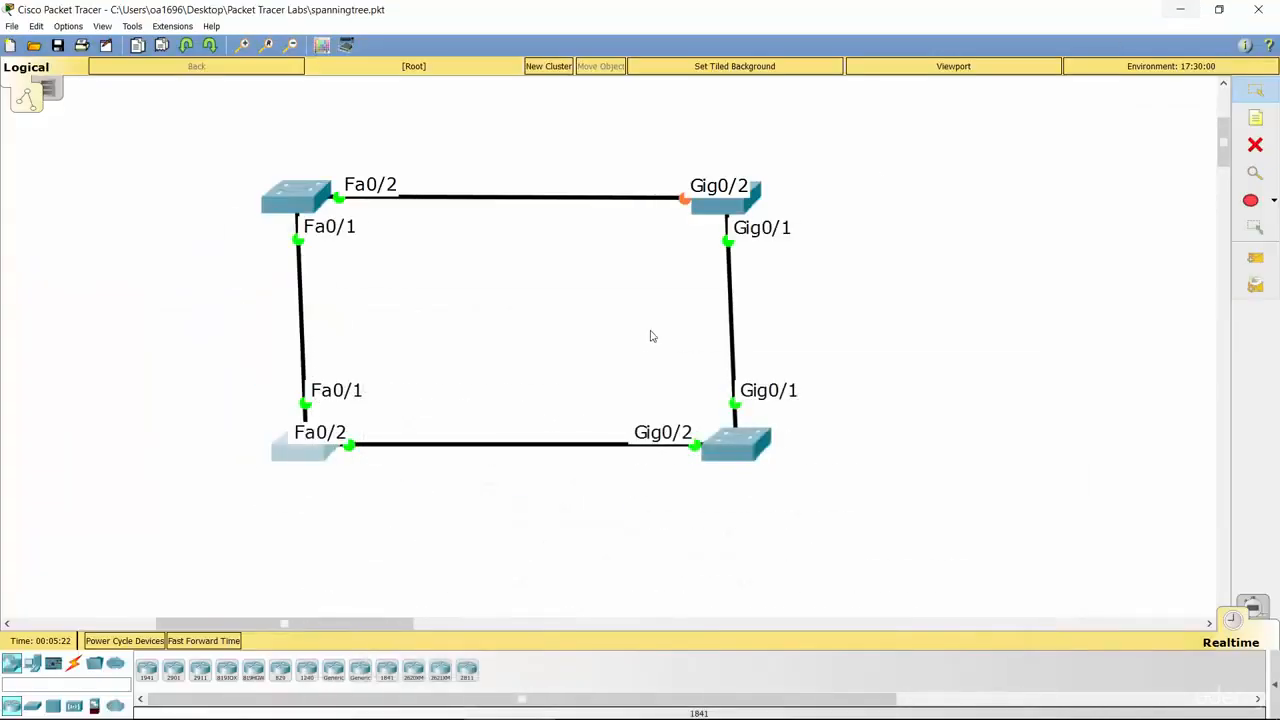
Reopen the command line of Switch3 (Sw4) and leave configuration mode with end
click(732, 440)
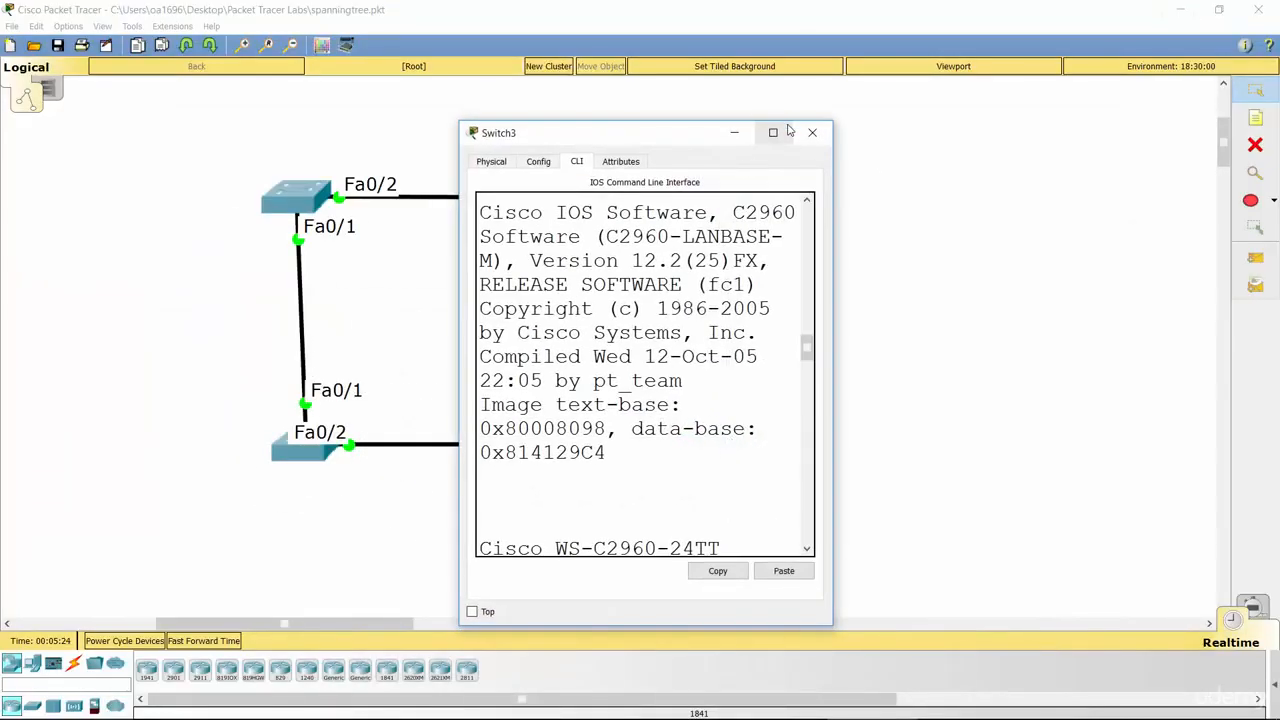
click(775, 130)
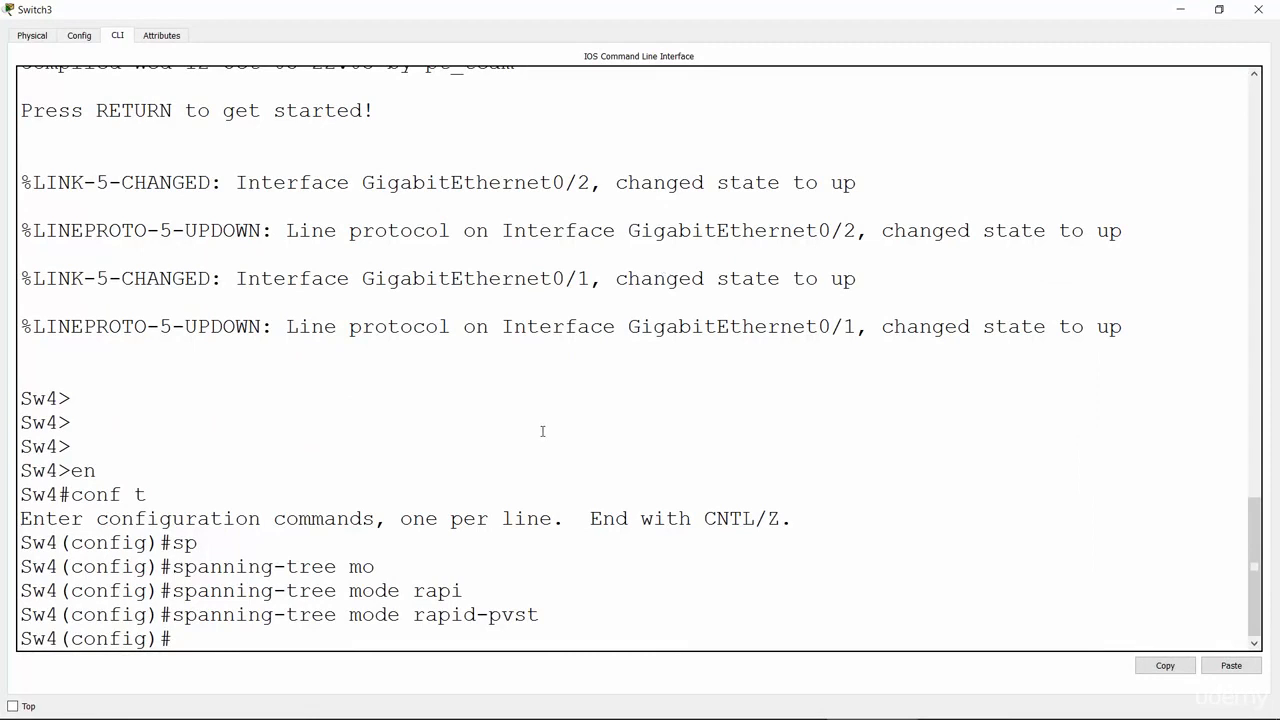
key(Return)
key(Return)
text(end)
key(Return)
key(Return)
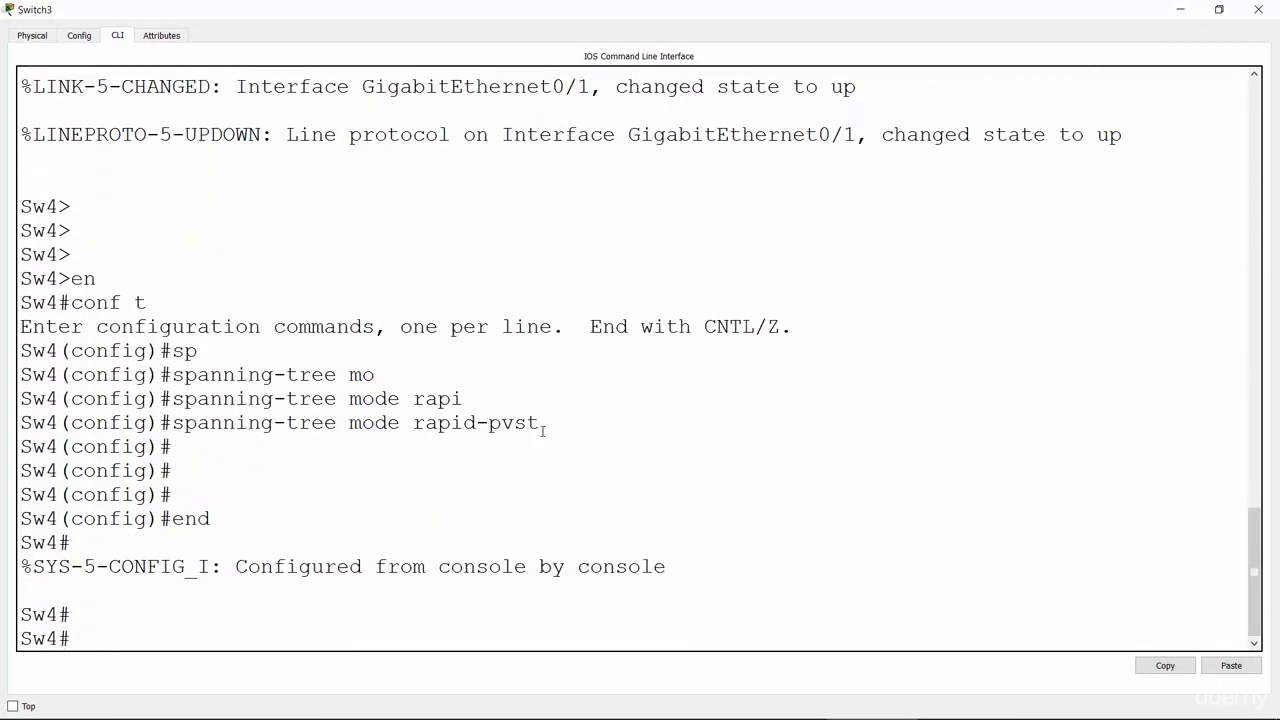
Run show spanning-tree on Sw4 and examine the cost and port listed under Root ID
text(sho)
key(Tab)
text(sp)
key(Tab)
key(Return)
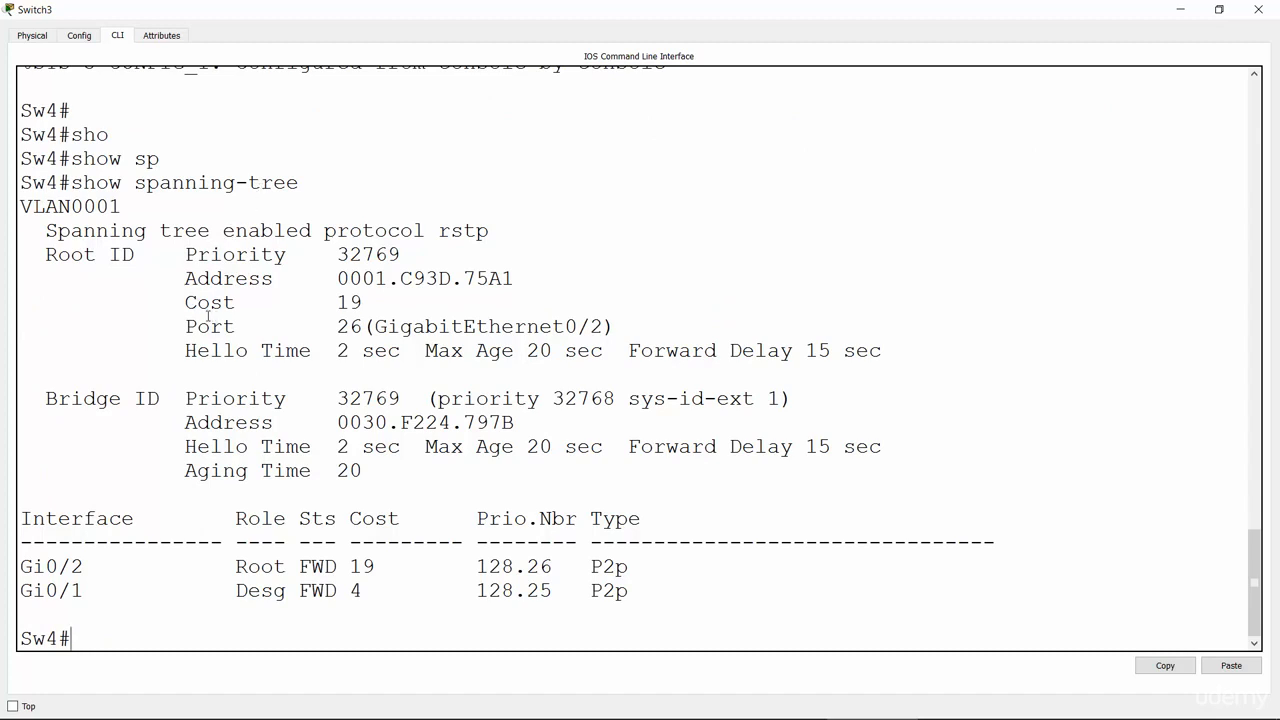
drag(184, 302, 923, 343)
click(924, 344)
Switch to the PowerPoint slide show with the Spanning-Tree Configuration Lab tasks
key(alt+Tab)
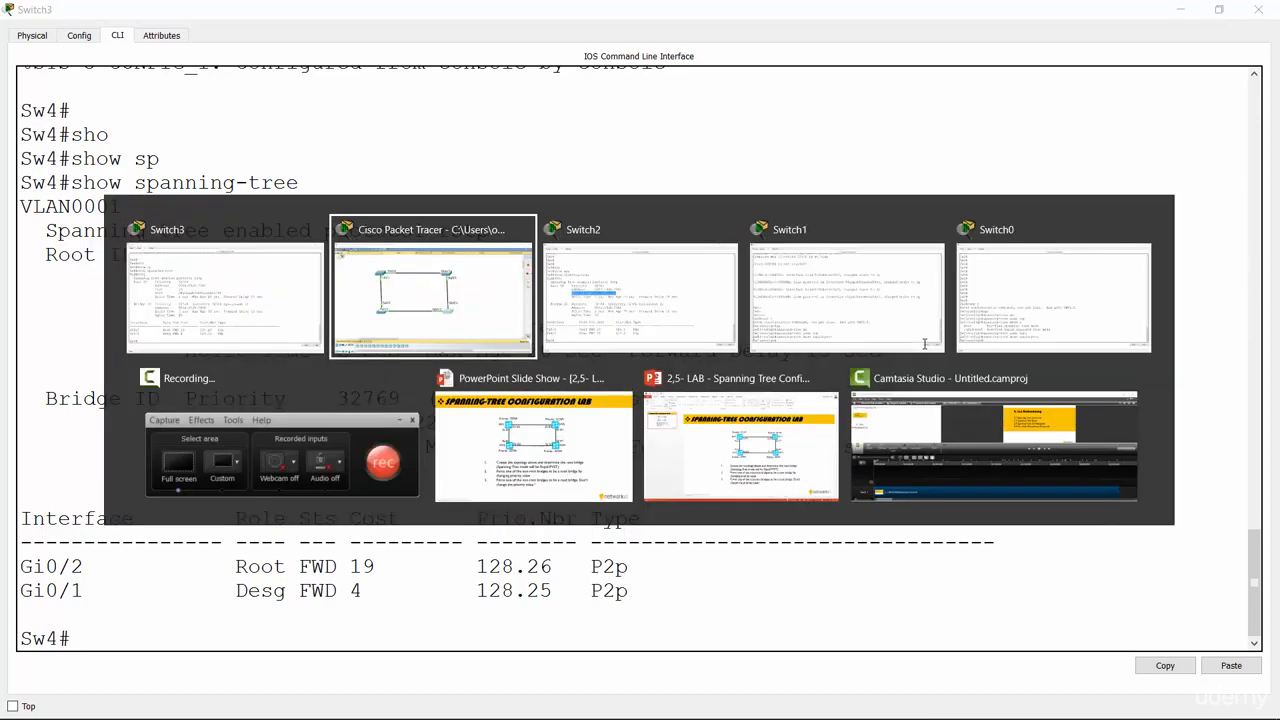
click(592, 438)
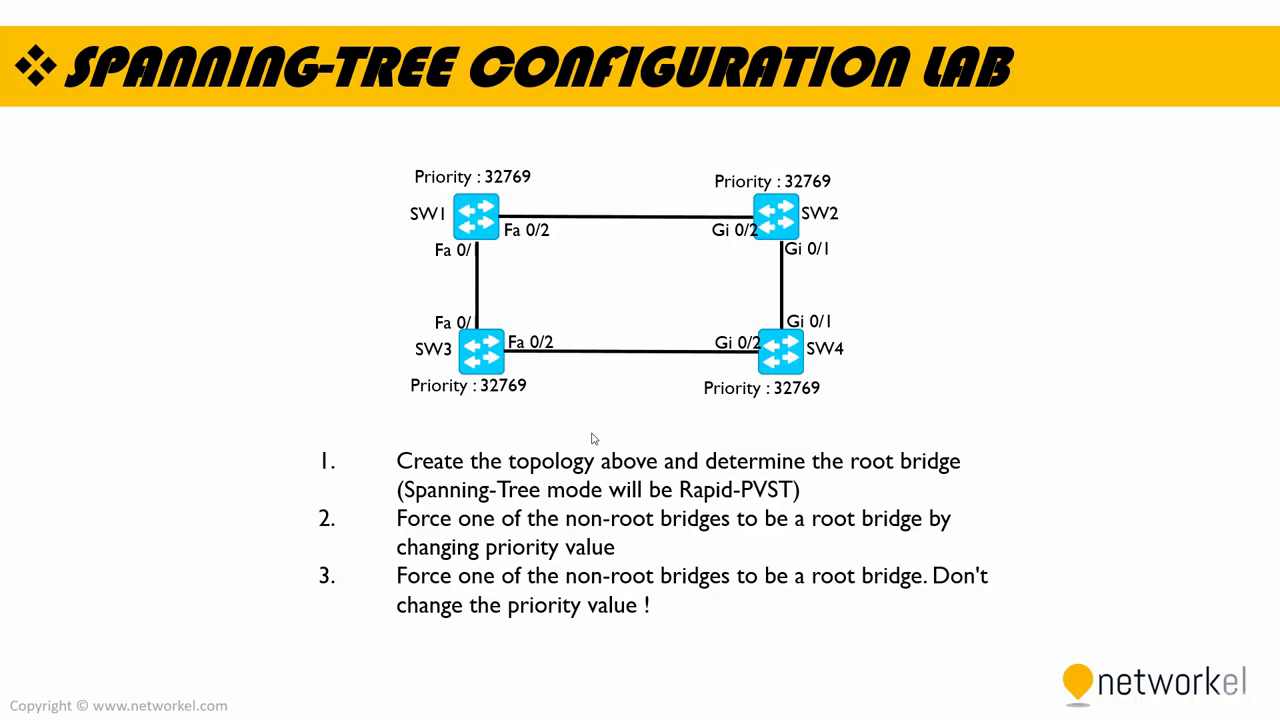
Switch to Packet Tracer and open the command line of Switch3 (Sw4) in a maximized window
key(alt+Tab)
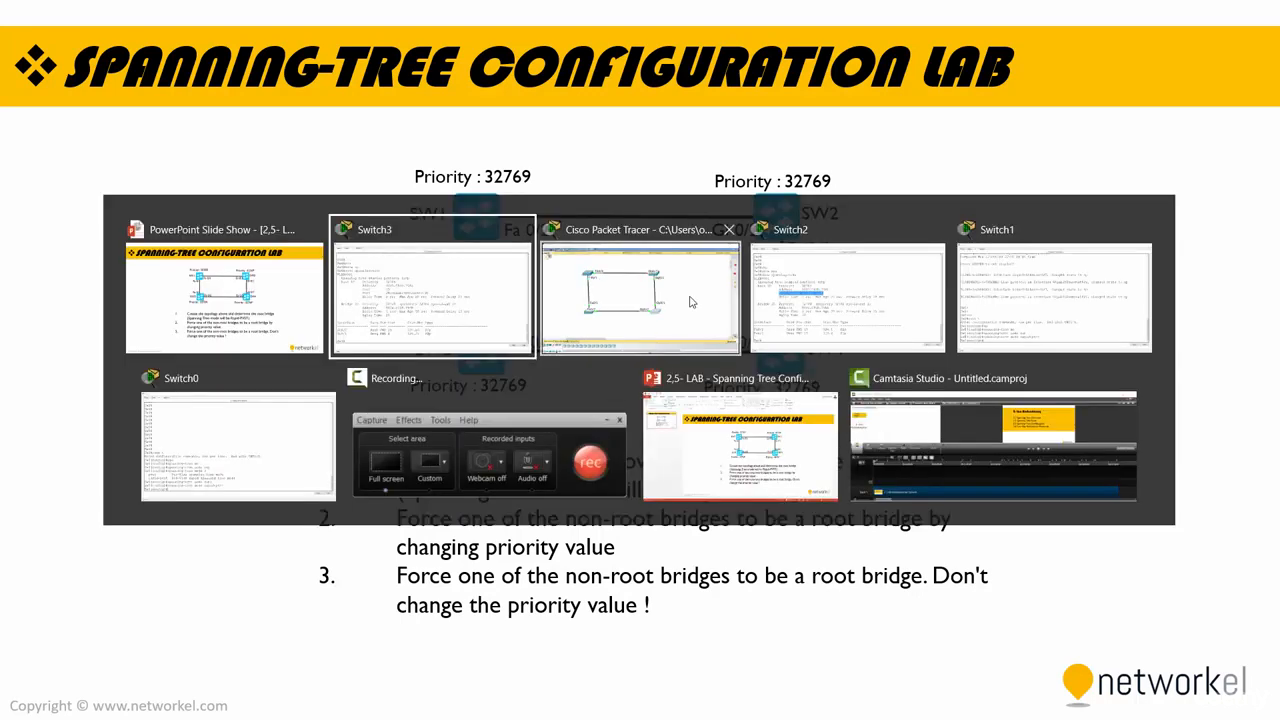
click(585, 320)
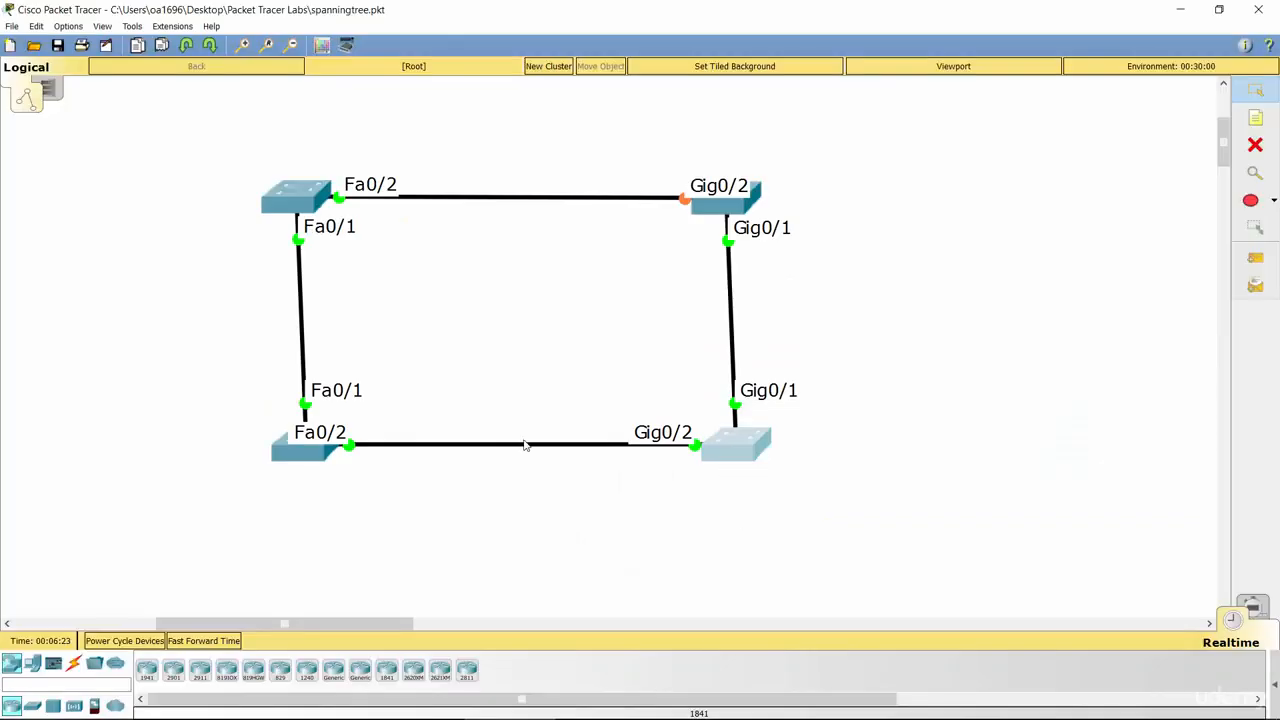
click(306, 192)
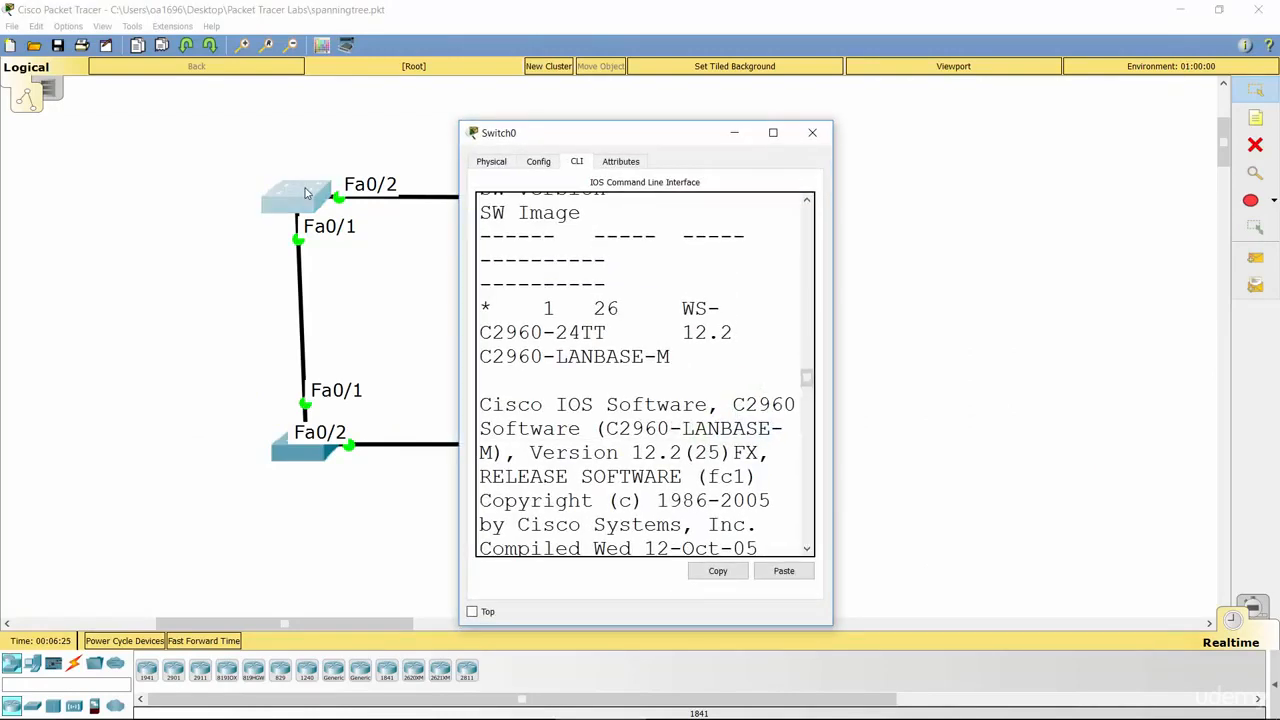
click(812, 132)
click(748, 461)
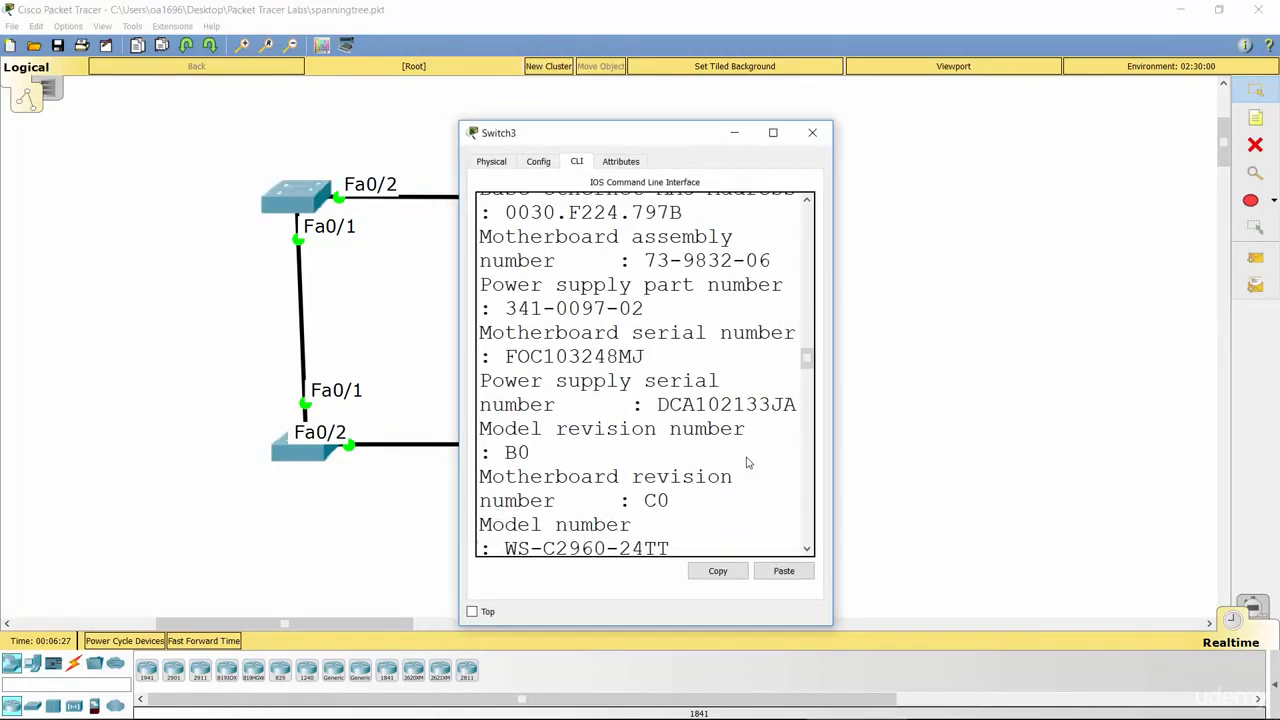
click(774, 133)
key(Return)
key(Return)
key(Return)
key(Return)
key(Return)
key(Return)
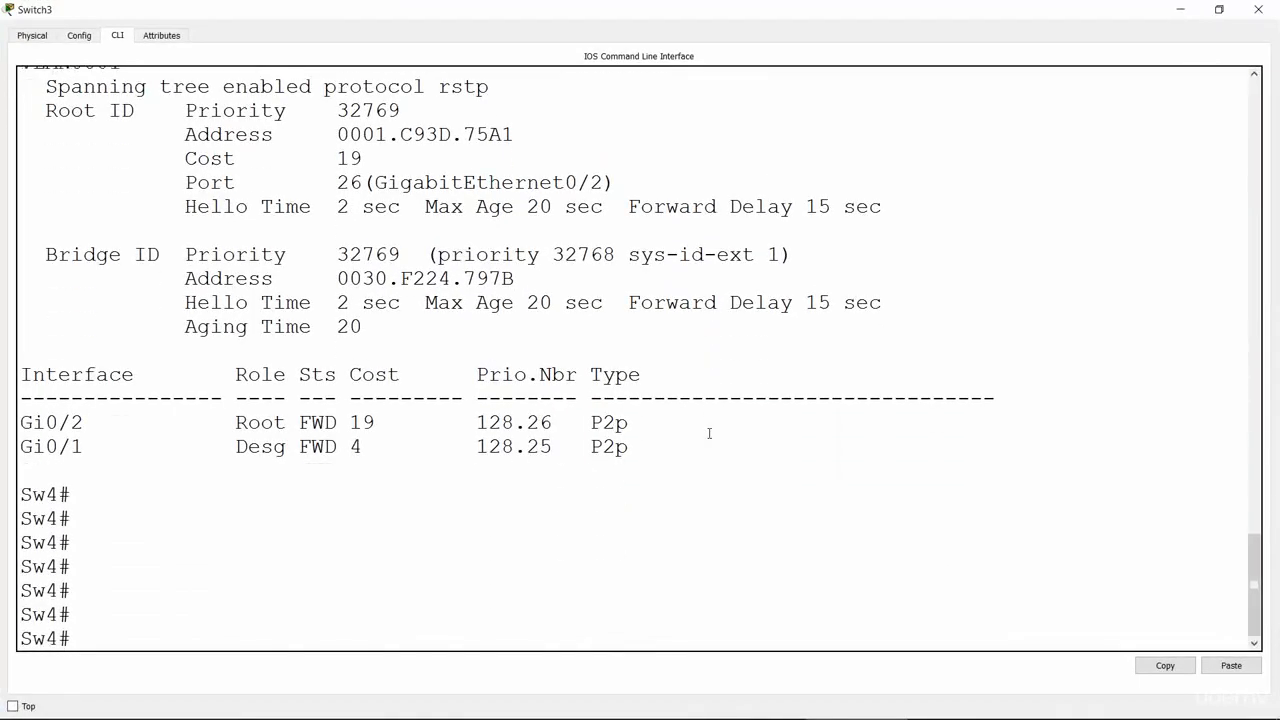
Enter global configuration mode on Sw4 and list the options available for spanning-tree vlan 1
text(conf t)
key(Return)
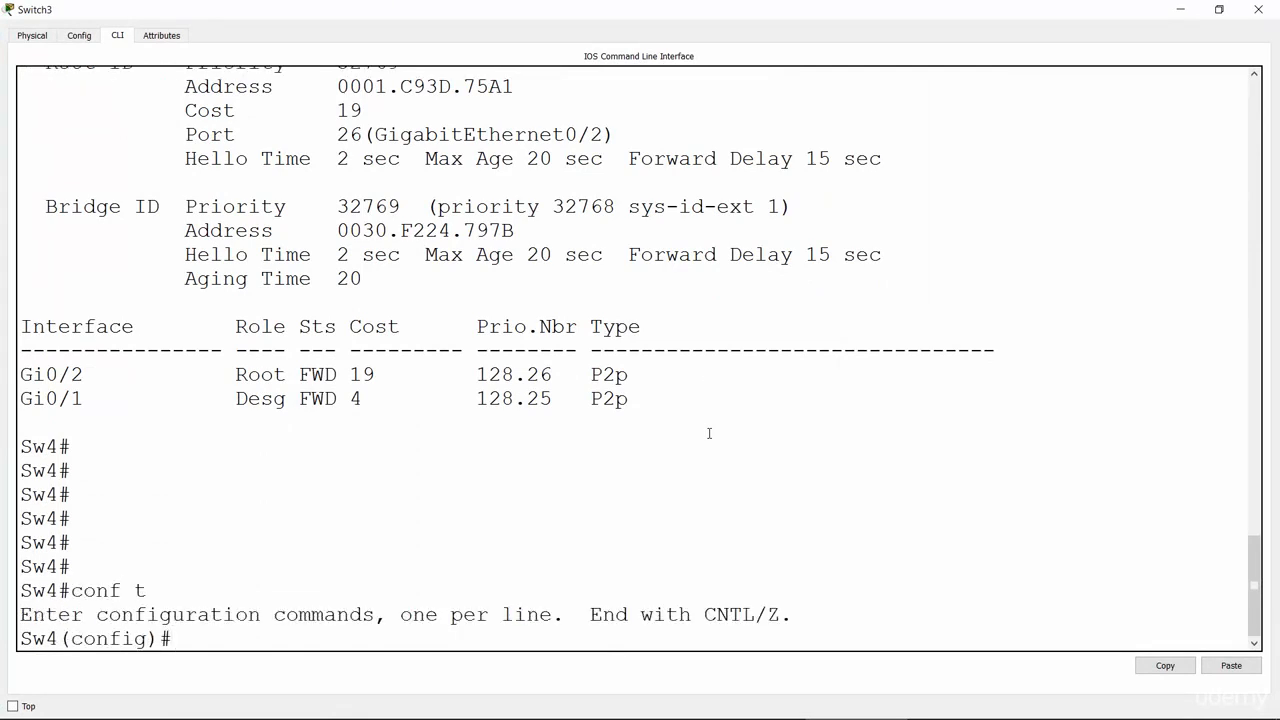
key(Return)
key(Return)
text(sp)
key(Tab)
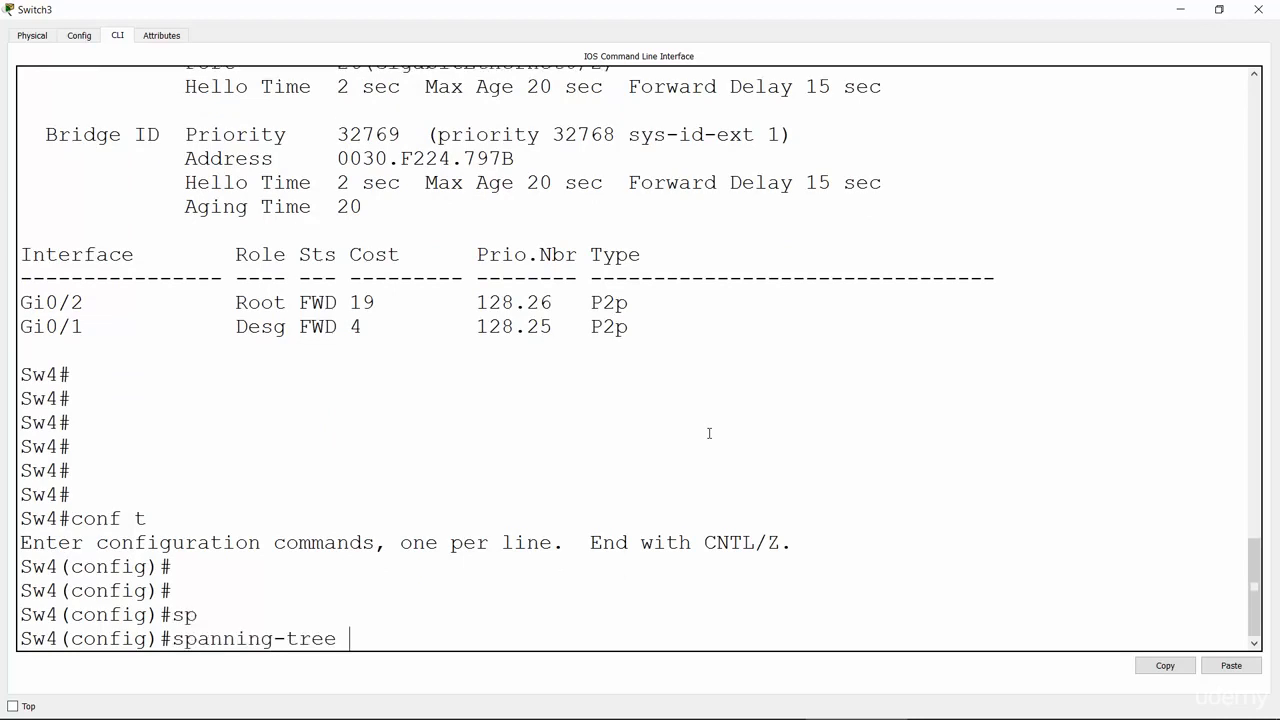
text(vl)
key(Tab)
text(1)
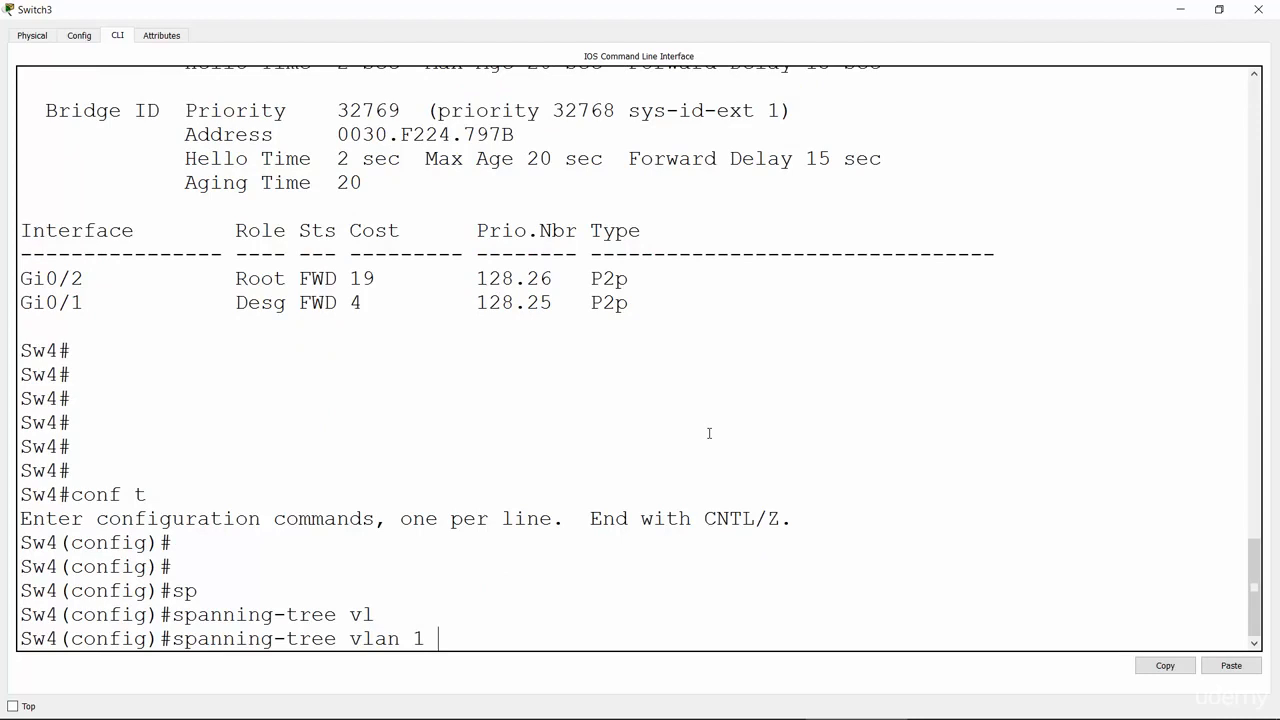
text( ?)
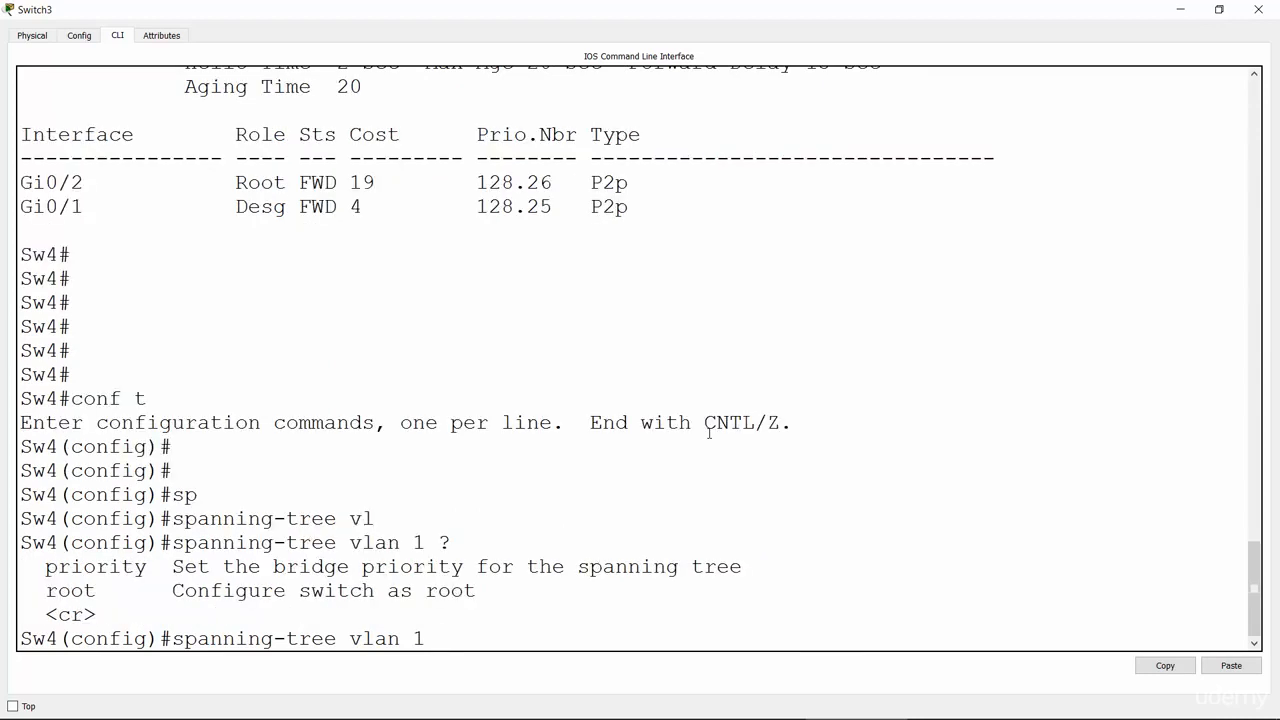
Check the allowed bridge priority range and set Sw4's spanning-tree VLAN 1 priority to 4096
text(pri)
key(Tab)
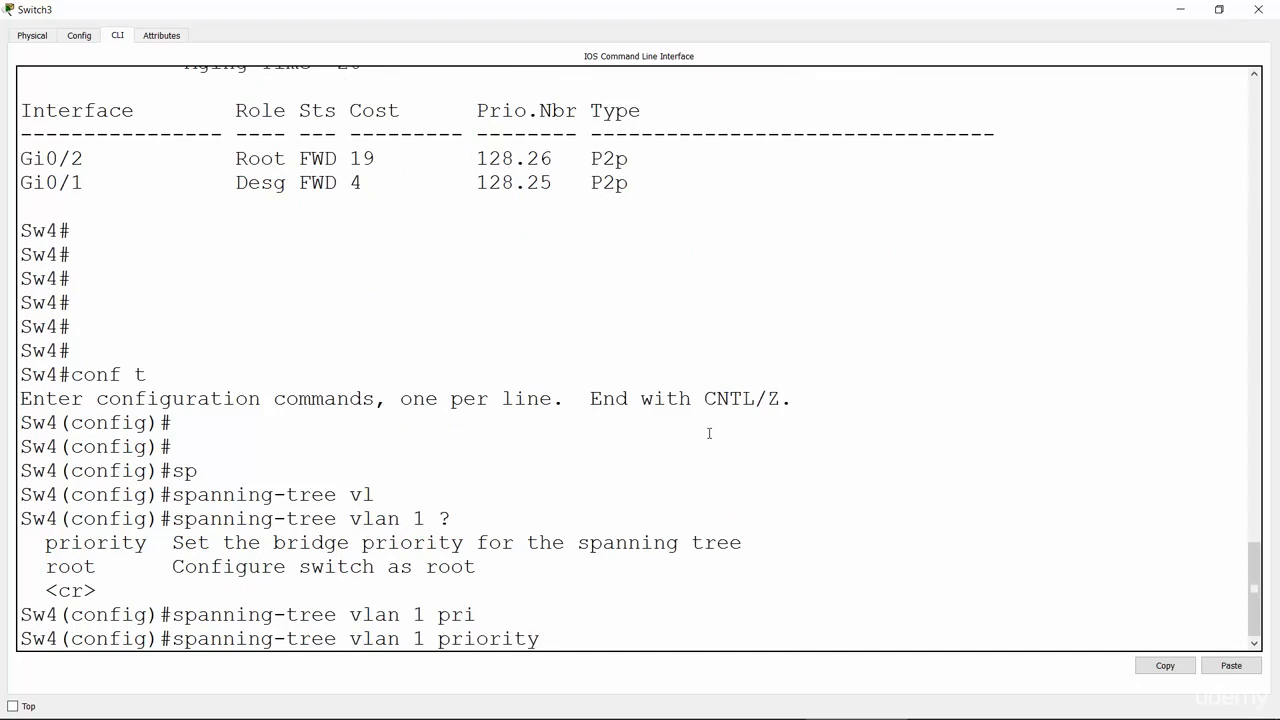
text(?)
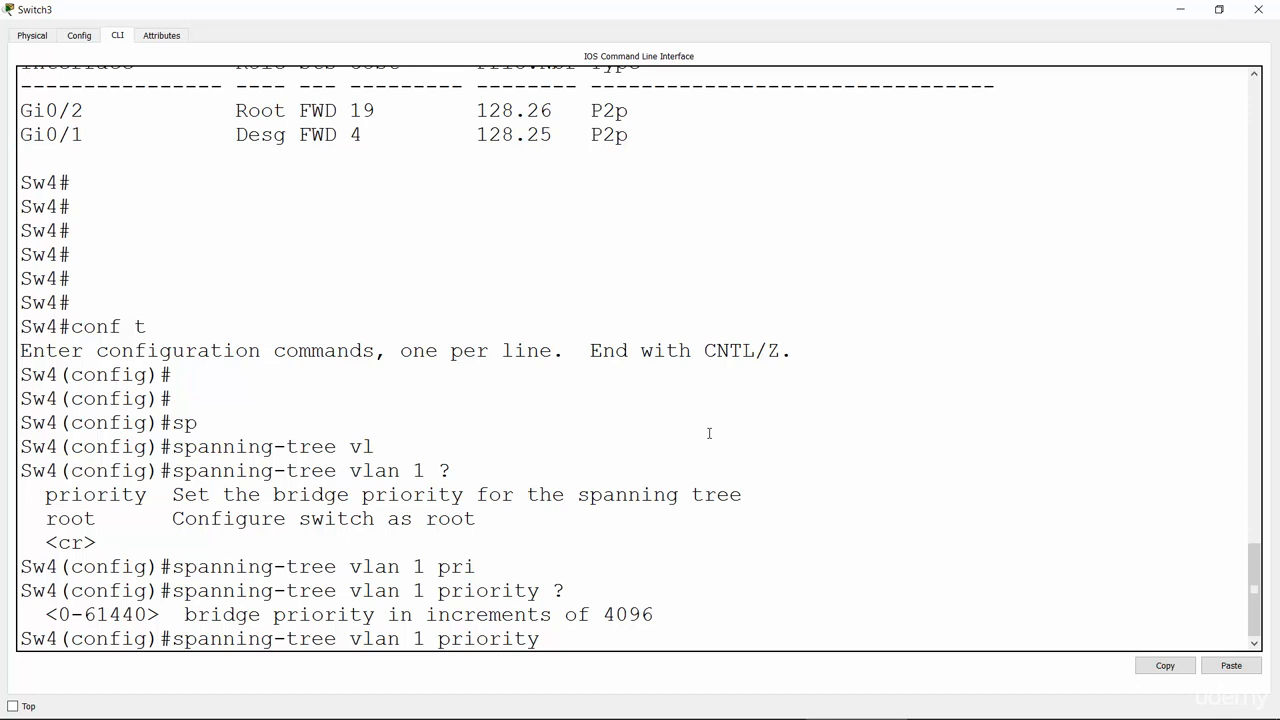
text(4096)
key(Return)
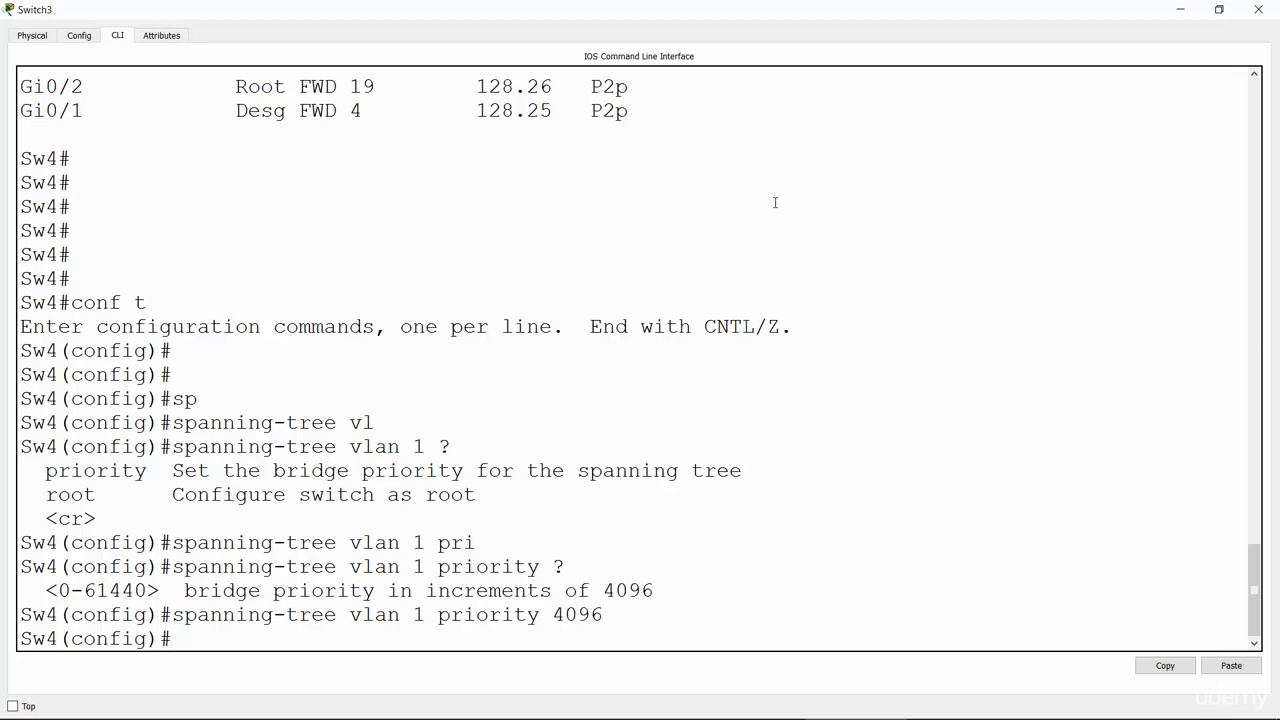
double_click(799, 12)
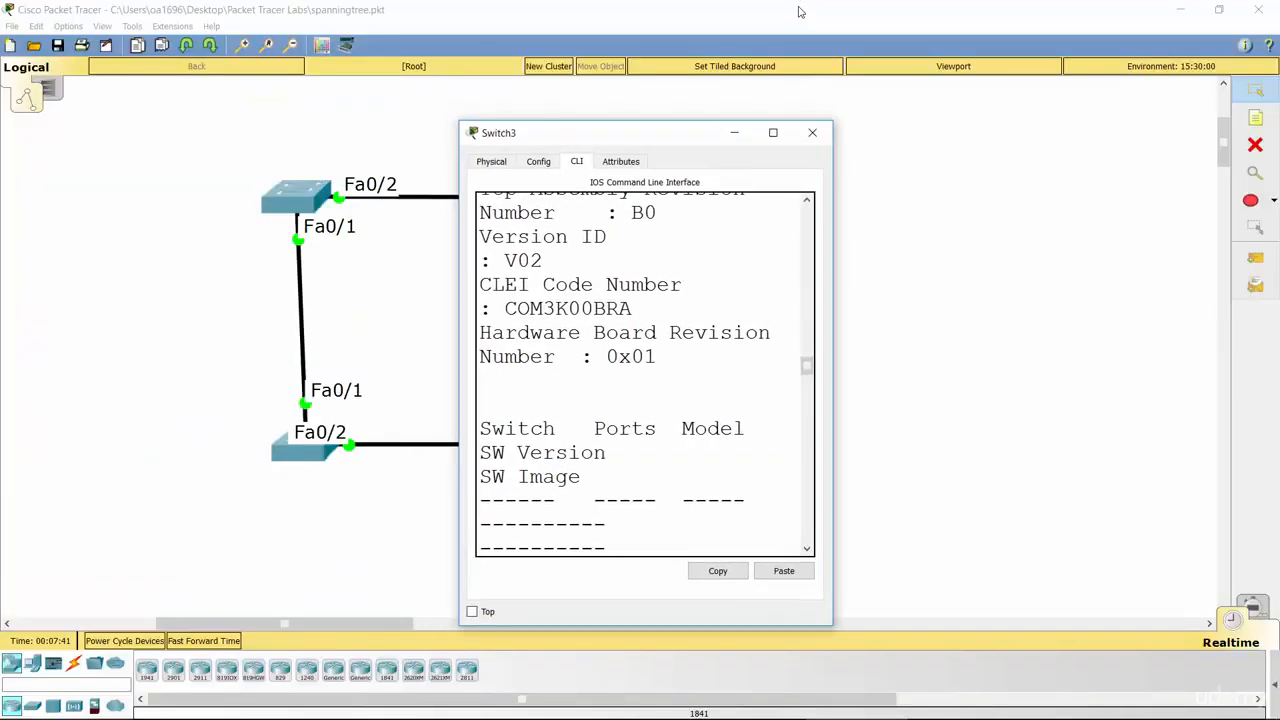
drag(659, 137, 900, 134)
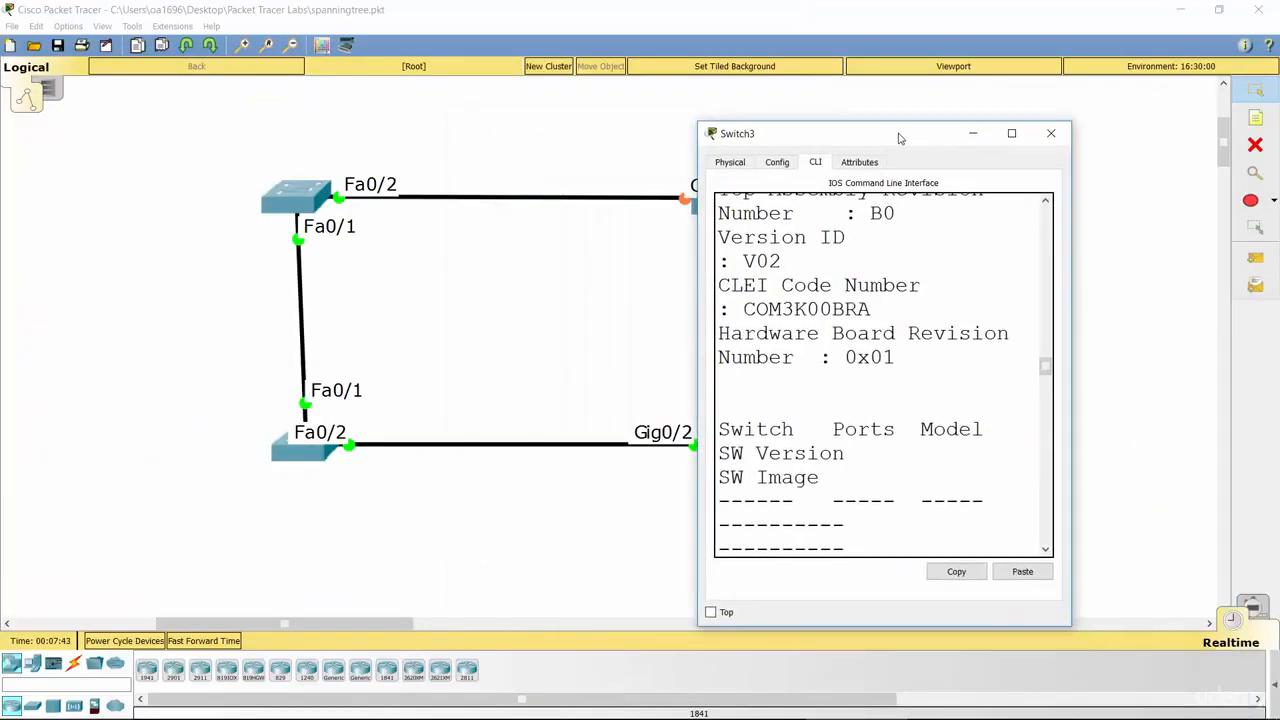
double_click(900, 134)
Leave configuration mode on Sw4 with end
key(Return)
key(Return)
key(Return)
text(end)
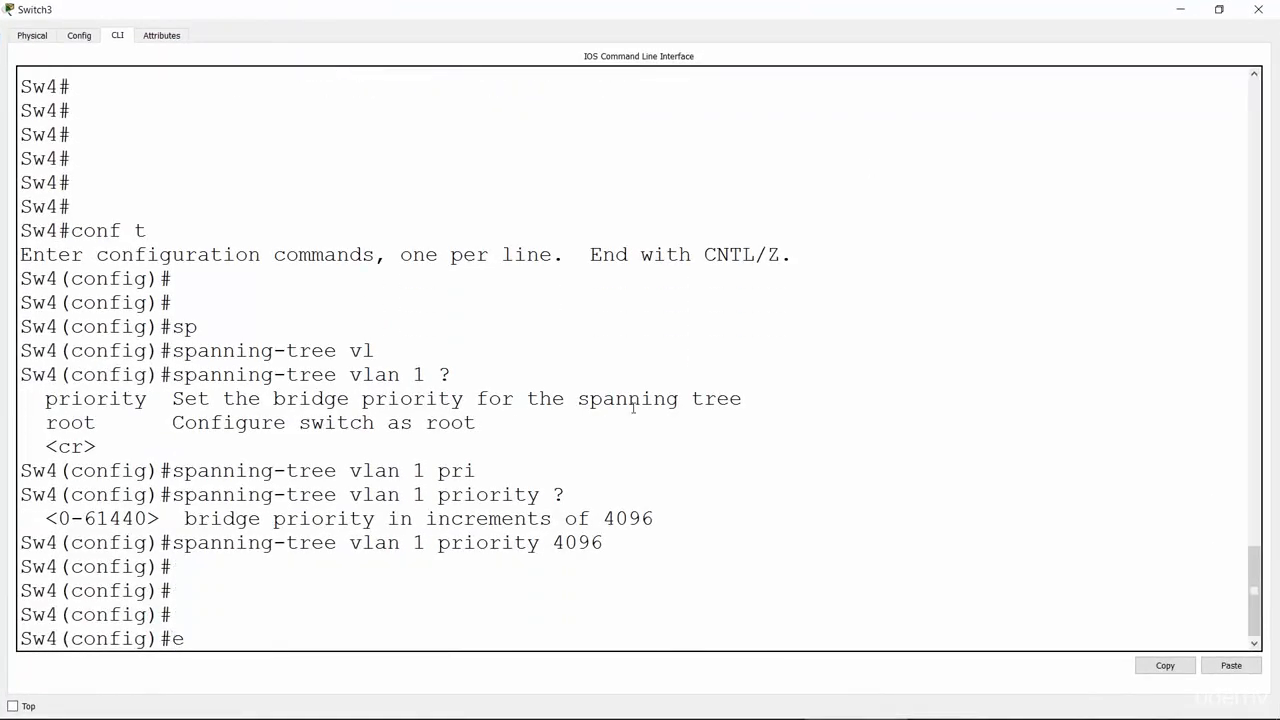
key(Return)
key(Return)
key(Return)
Run show spanning-tree on Sw4 and highlight the root status line under Root ID
text(sho)
key(Tab)
text(s)
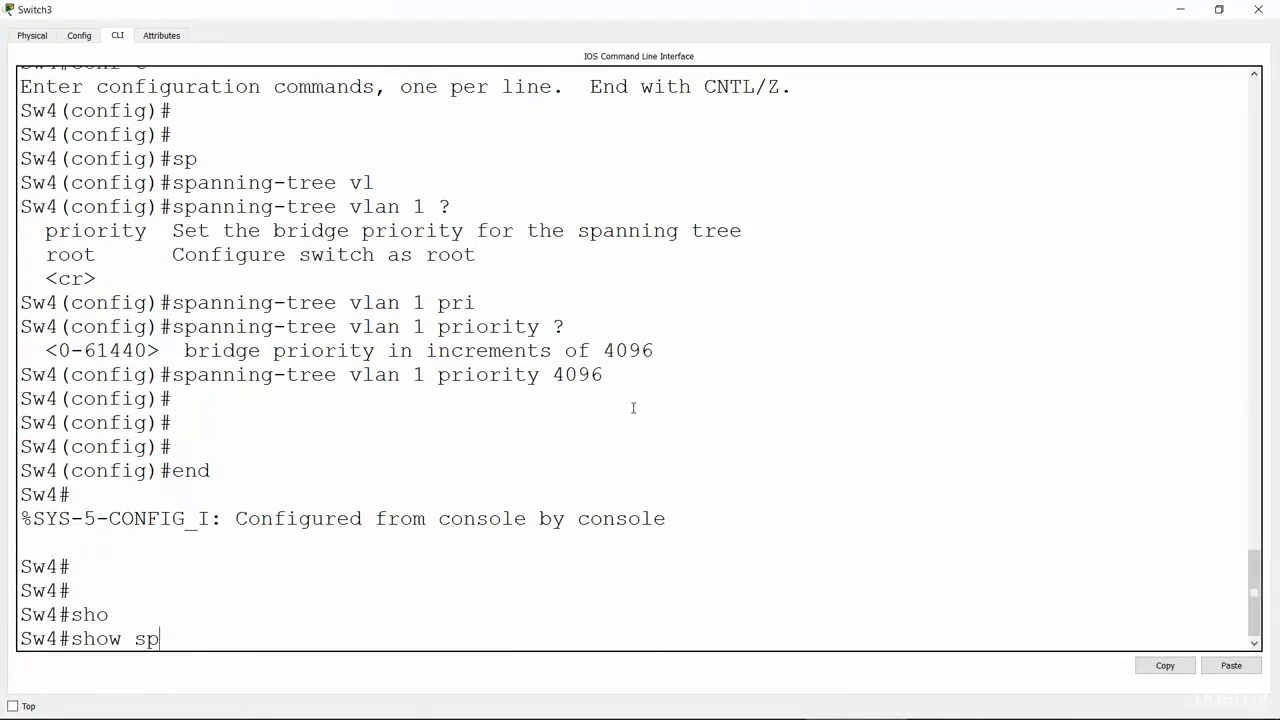
text(p)
key(Tab)
key(Return)
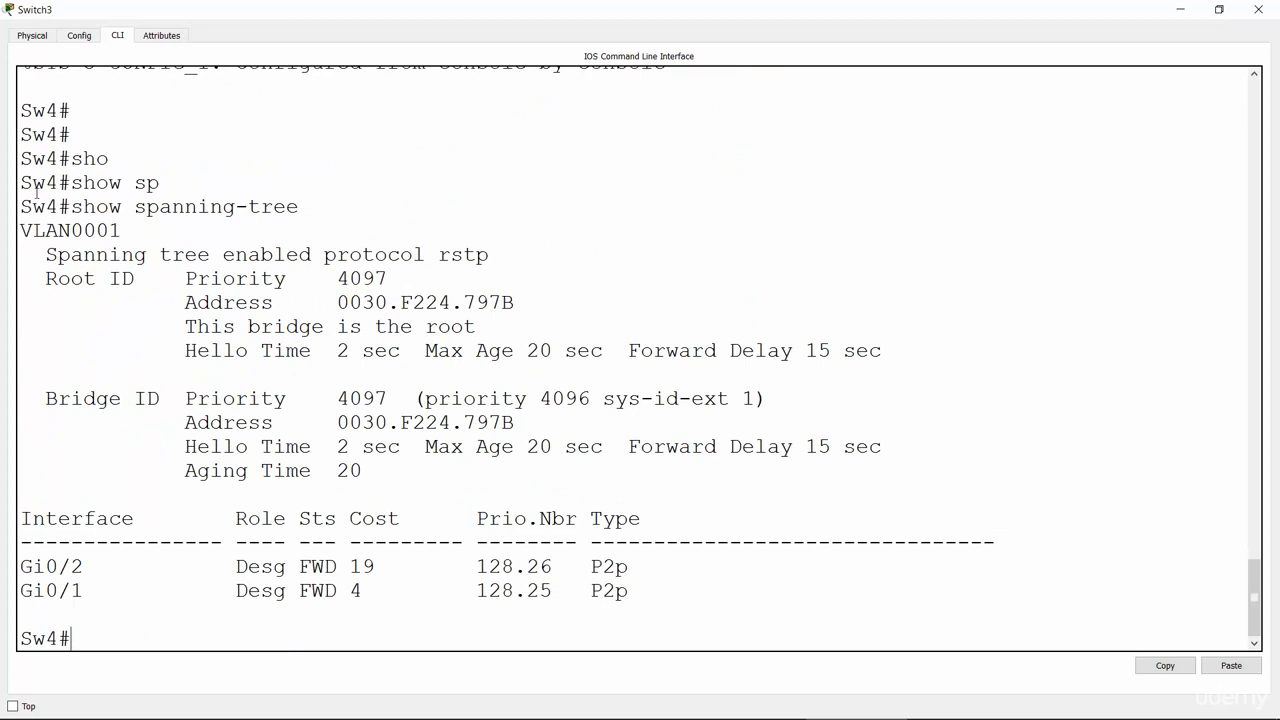
drag(187, 325, 490, 331)
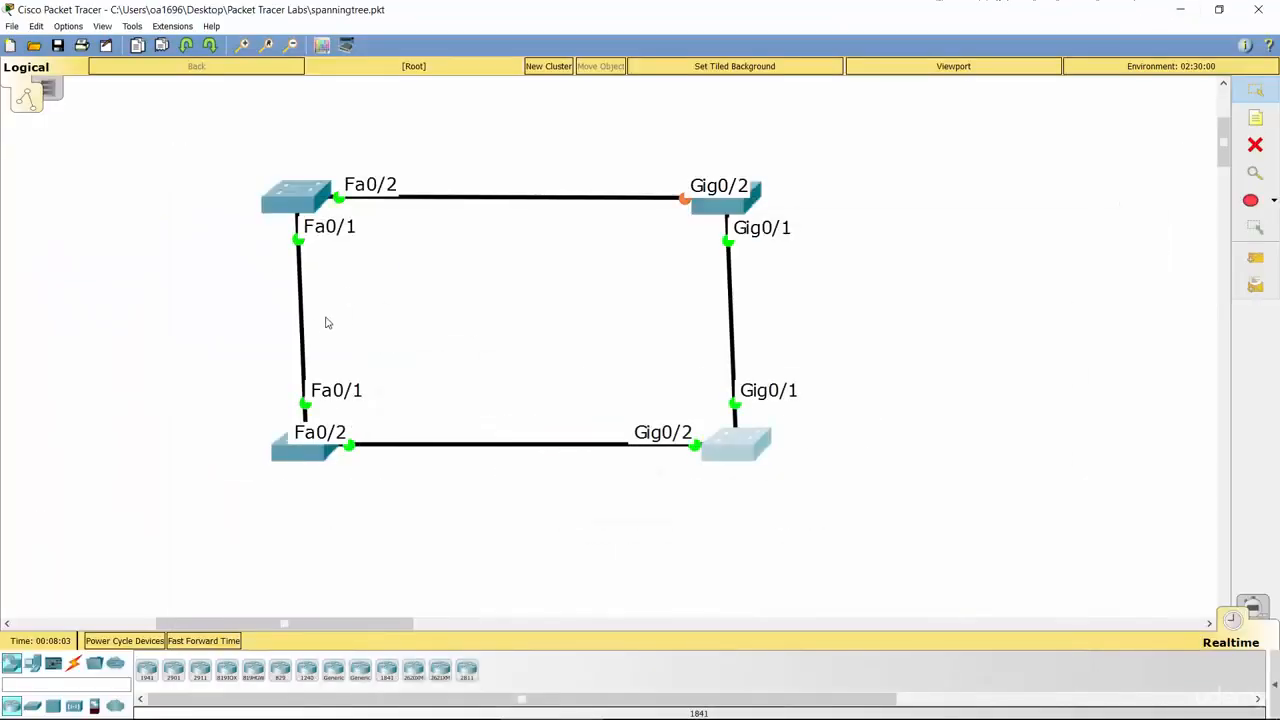
Reopen the command line of Switch2 (Sw3) and rerun show spanning-tree
click(292, 448)
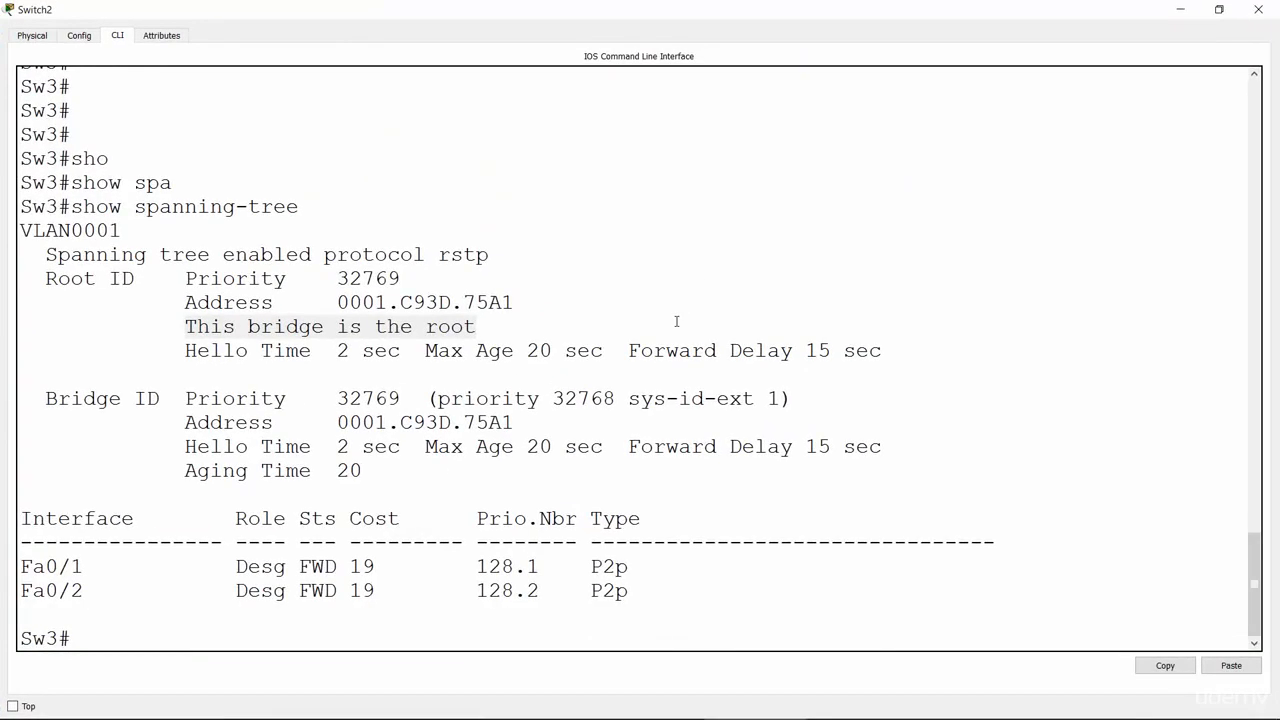
click(676, 321)
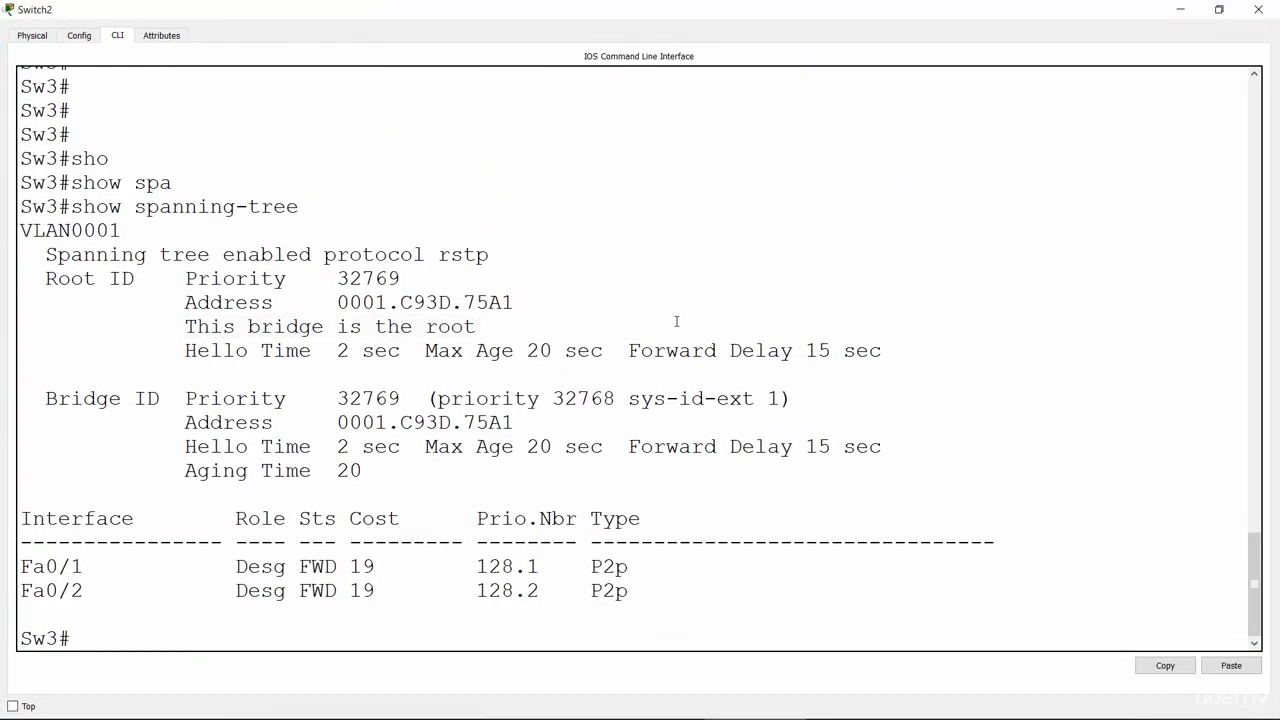
key(Up)
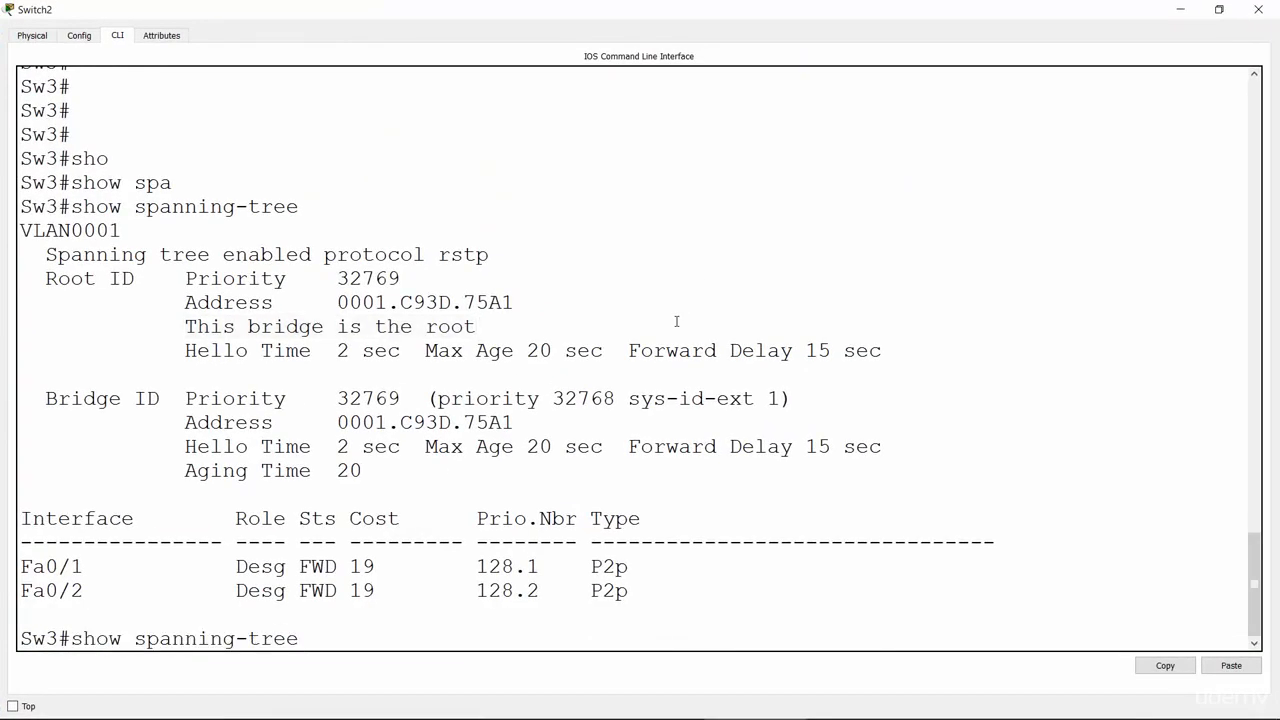
drag(179, 322, 484, 326)
click(484, 326)
key(Return)
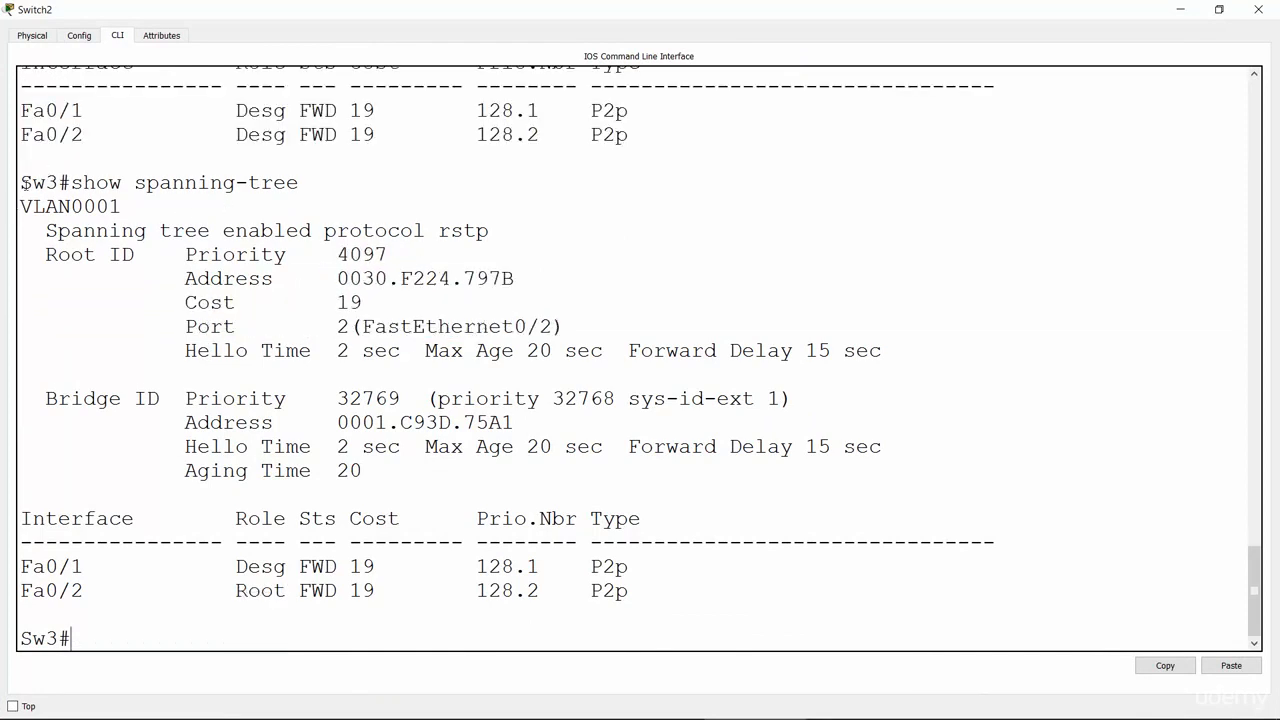
Highlight the new Root ID section in Sw3's spanning-tree output and return to the topology
drag(22, 183, 973, 365)
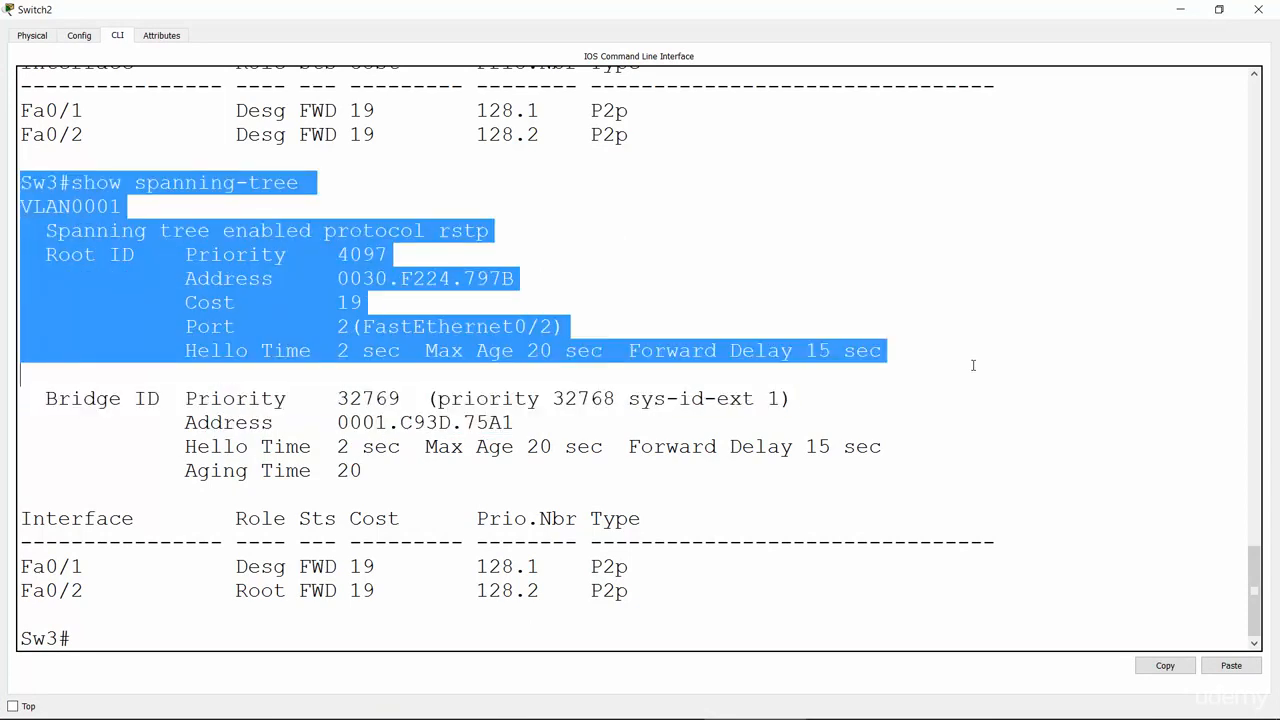
click(973, 365)
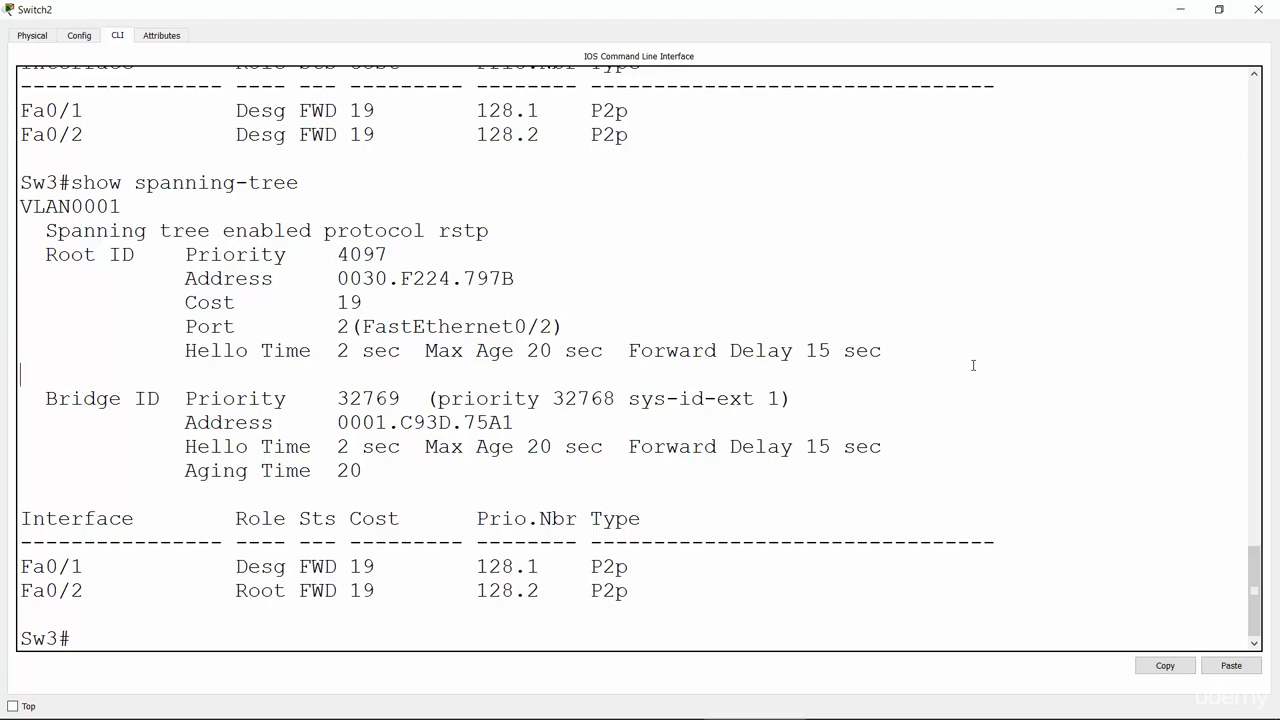
click(1185, 10)
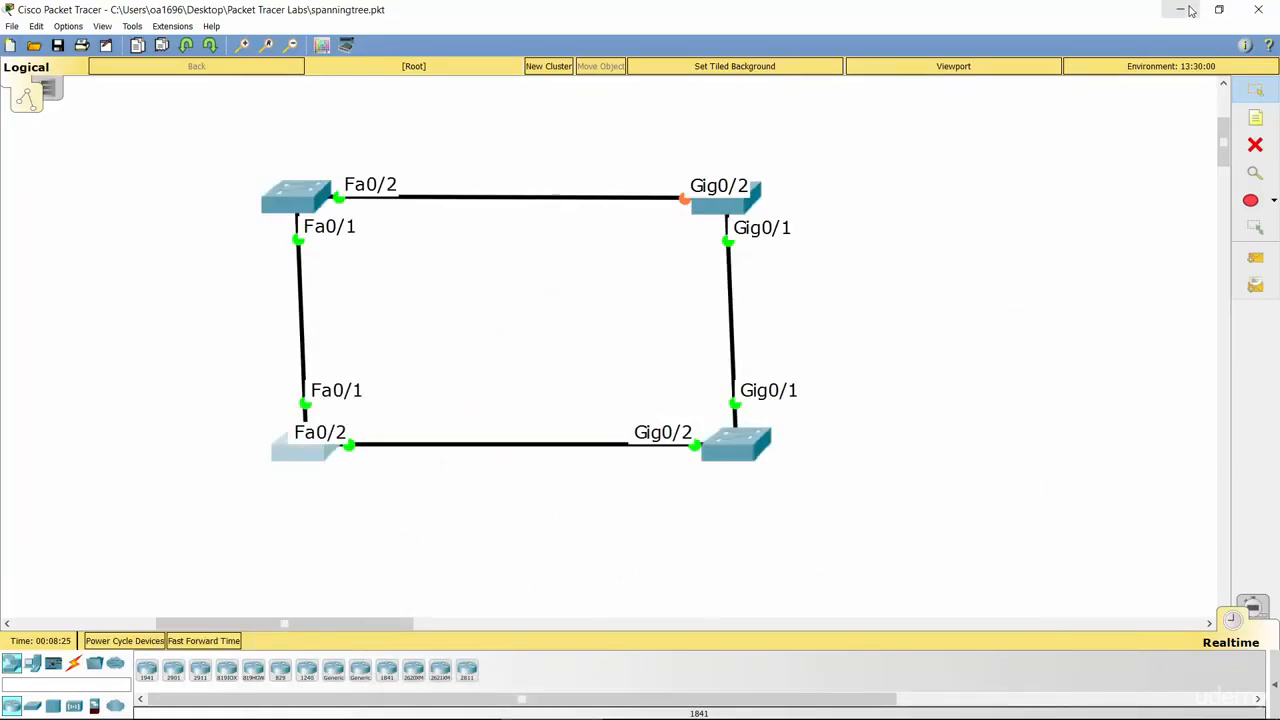
Switch to the PowerPoint slide show to read the third task of the Spanning-Tree Configuration Lab
key(alt+Tab)
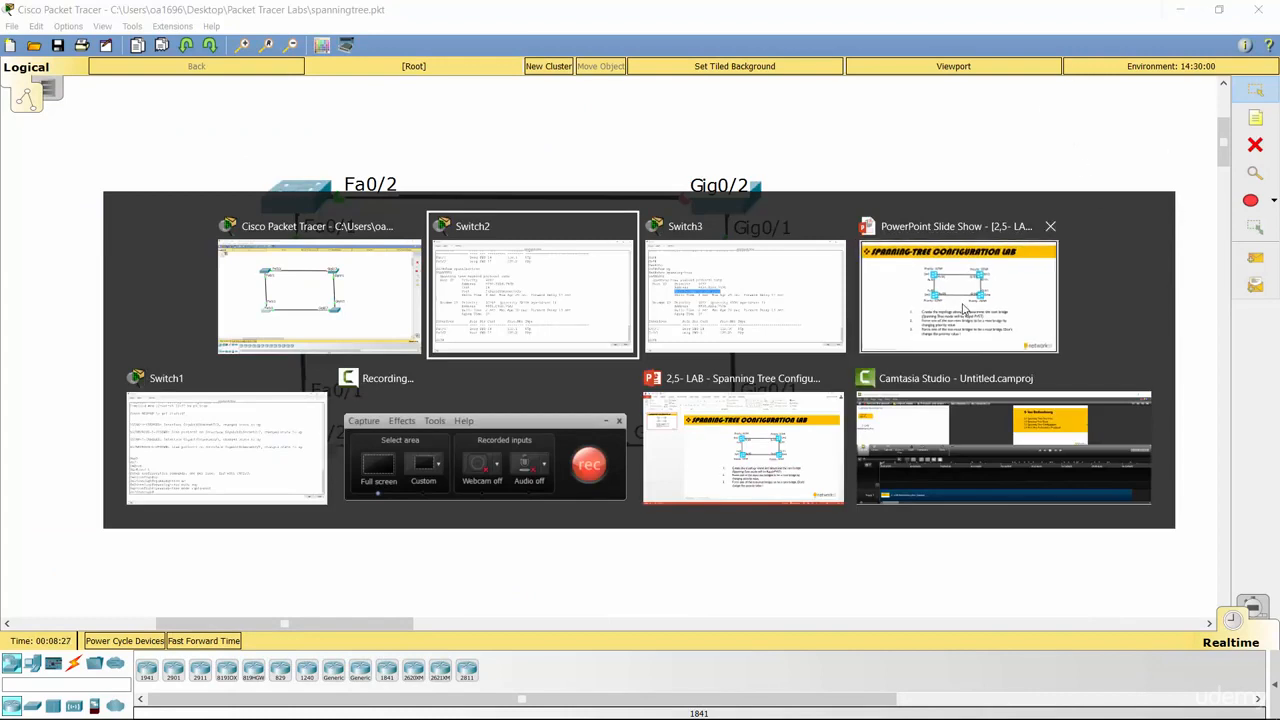
click(965, 308)
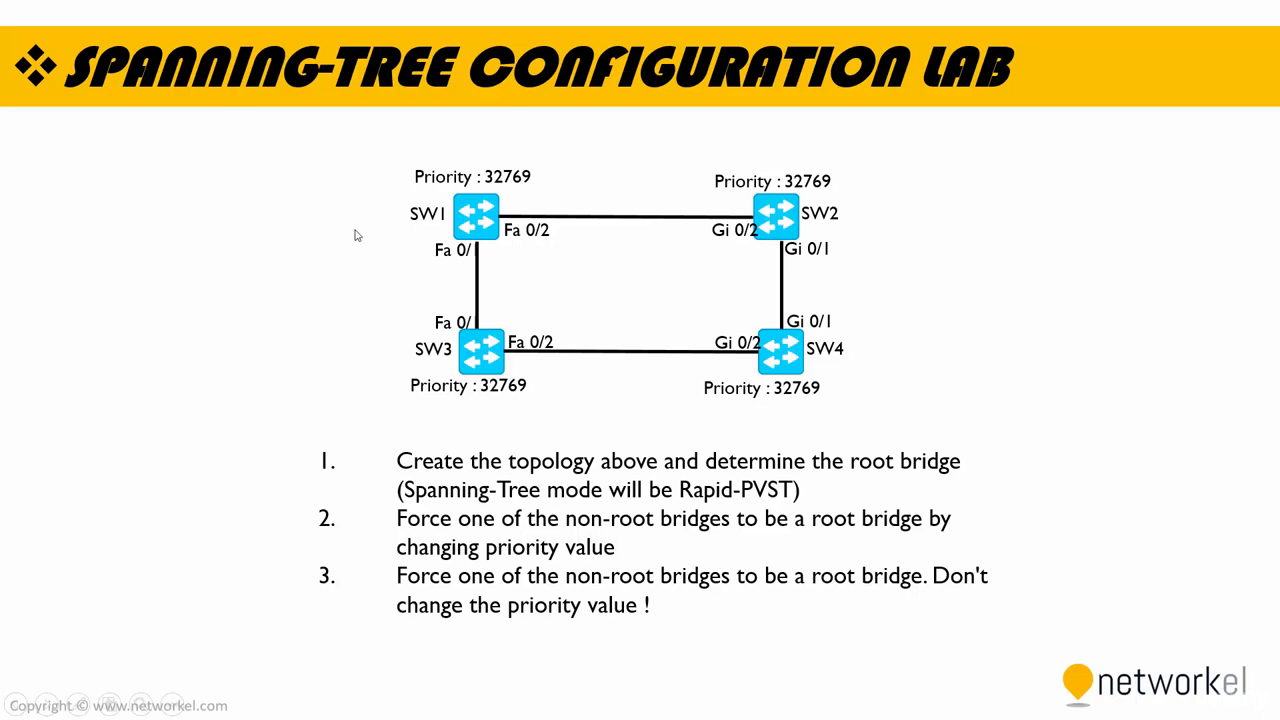
Return to Packet Tracer and open the command line of Switch0 (Sw1) in a maximized window
key(alt+Tab)
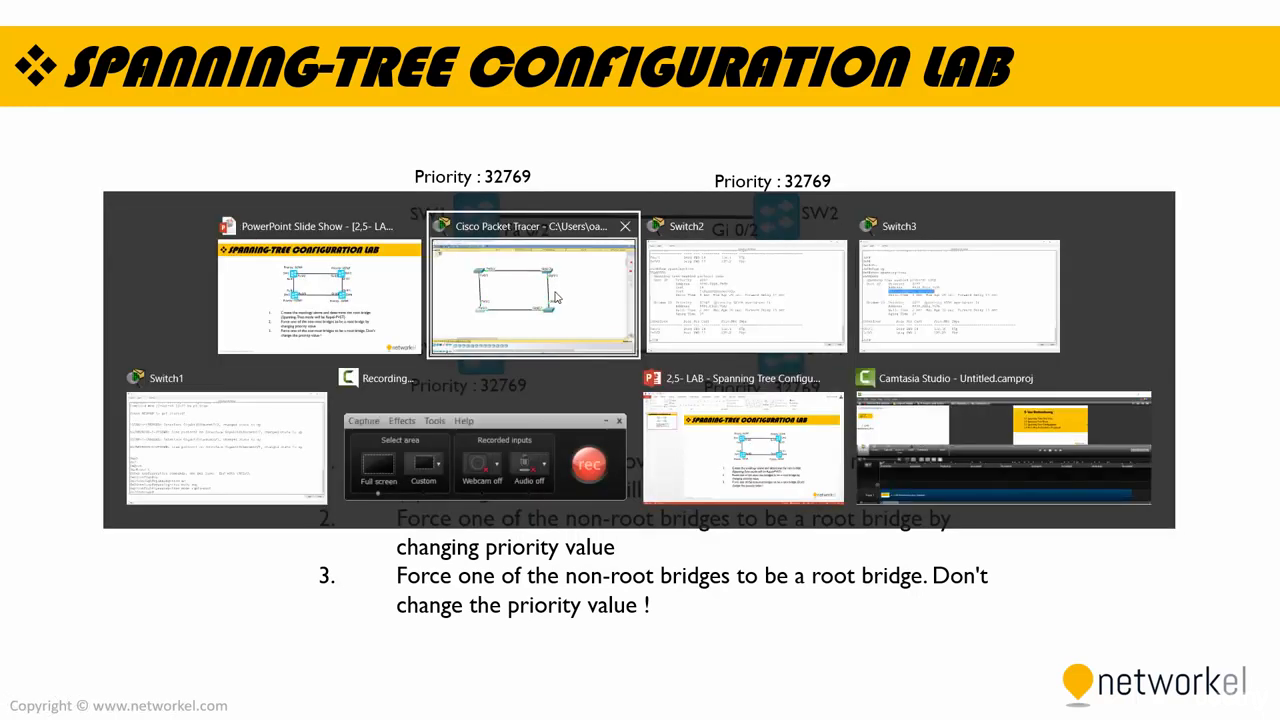
click(593, 291)
click(318, 203)
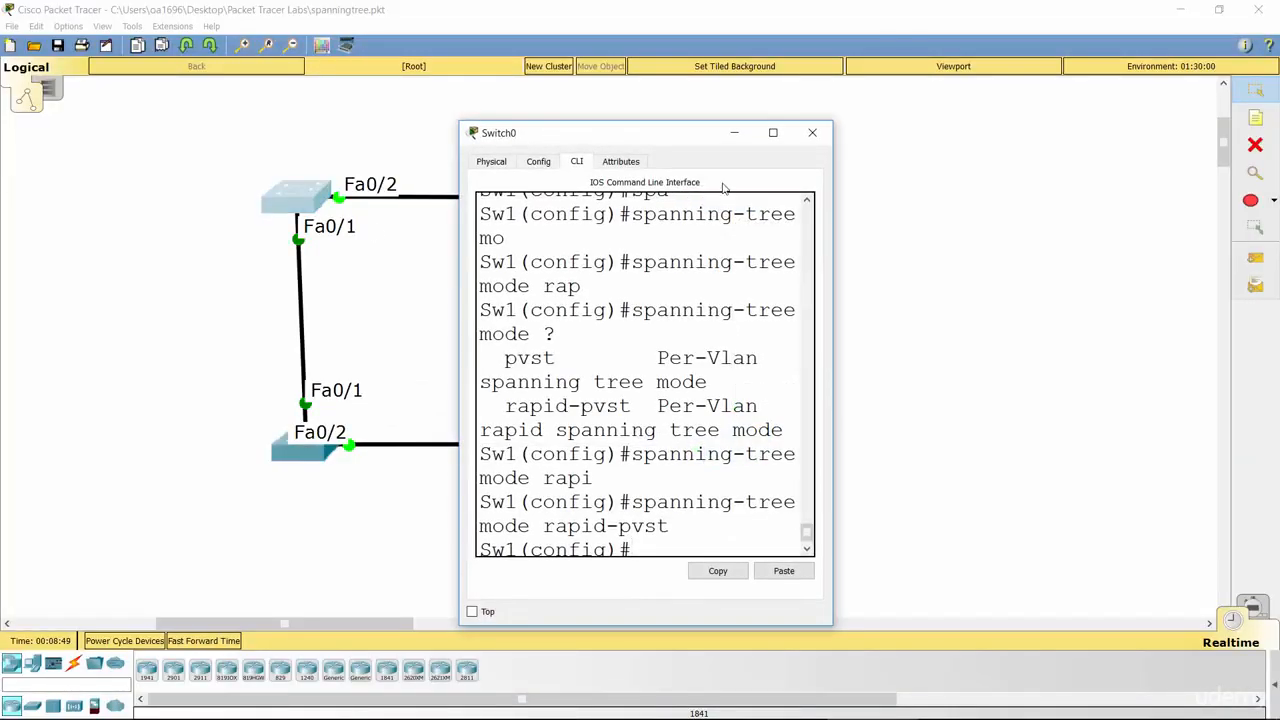
click(772, 133)
key(Return)
key(Return)
key(Return)
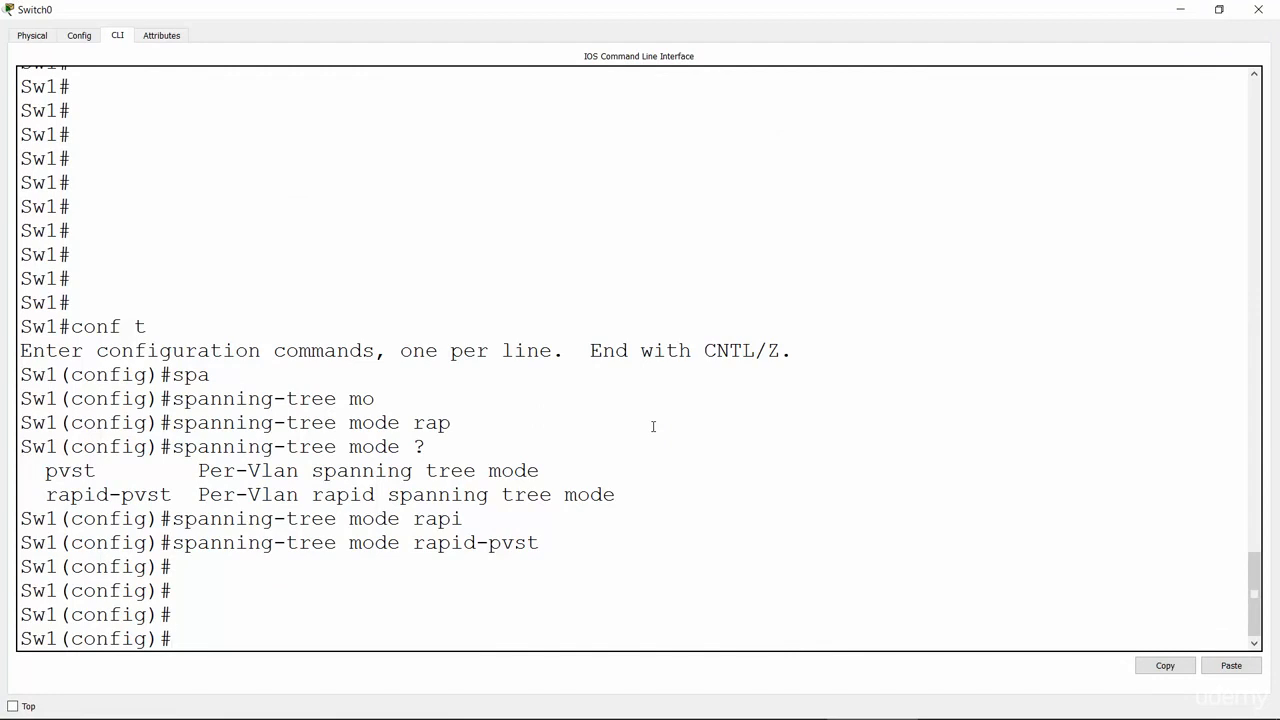
List the options for spanning-tree vlan 1 on Sw1 and highlight the root option
text(e)
key(BackSpace)
text(sp)
key(Tab)
text(vl)
key(Tab)
text(1)
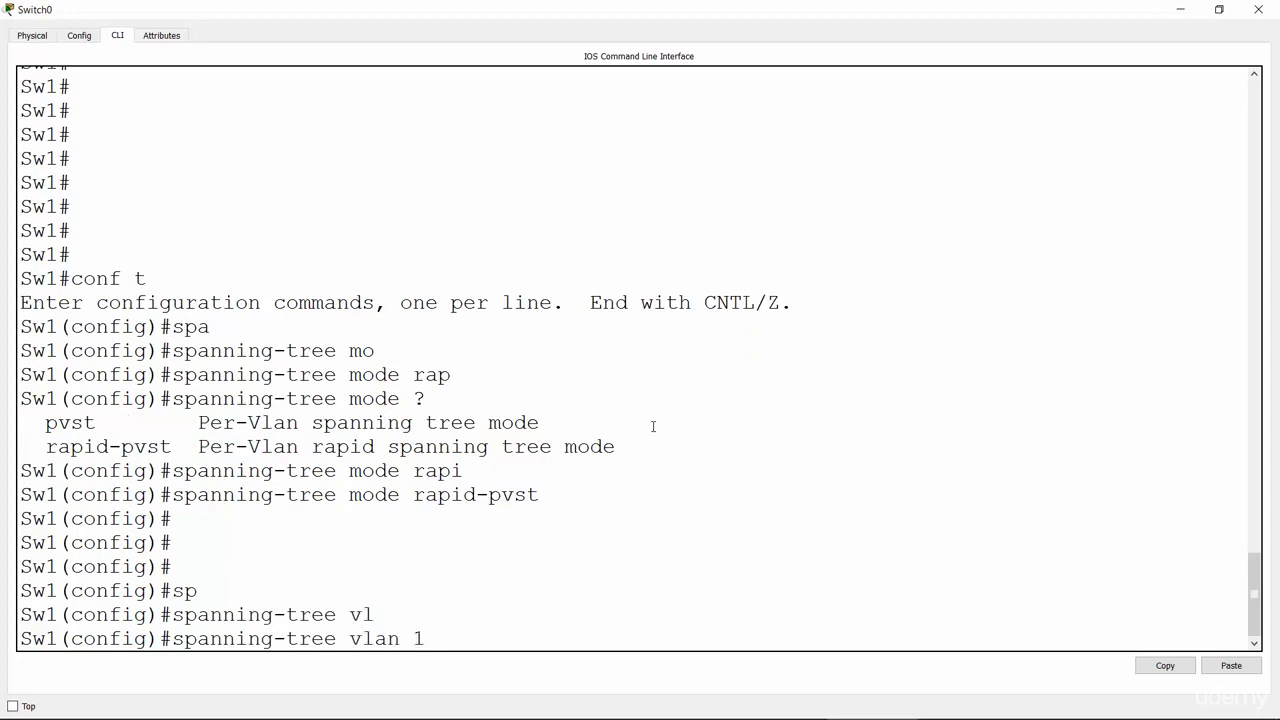
text( ?)
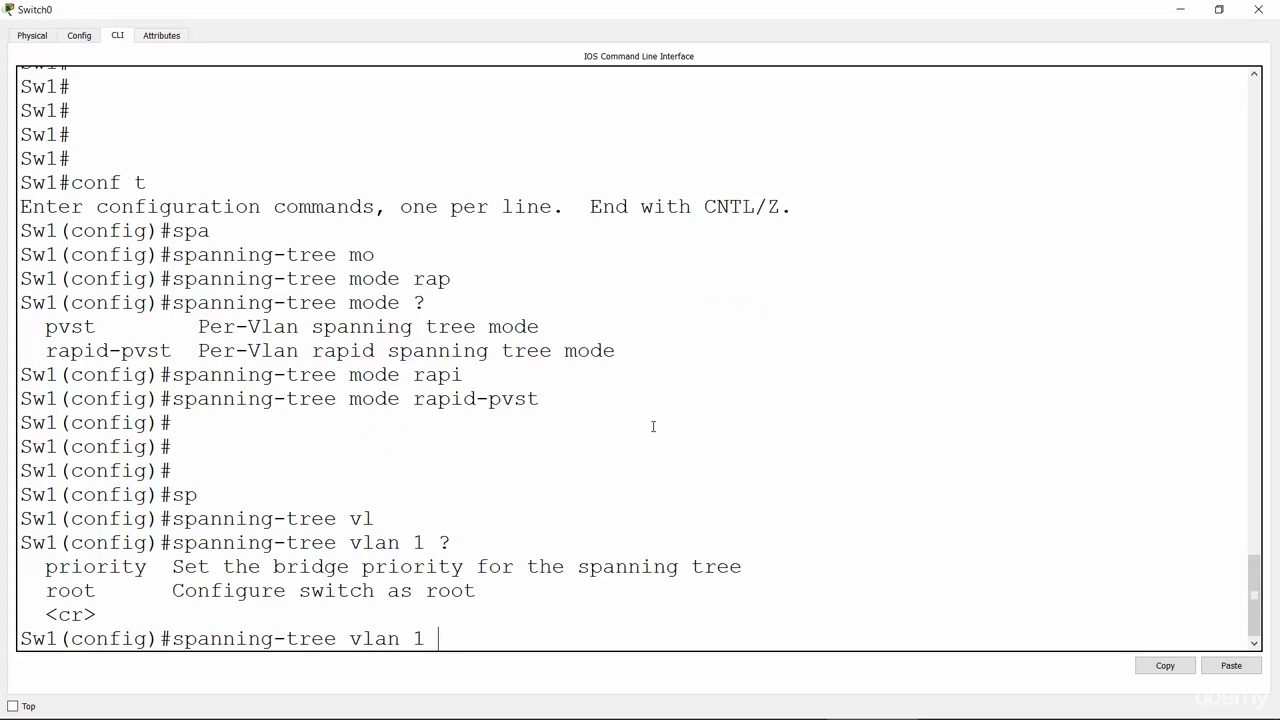
drag(46, 590, 122, 591)
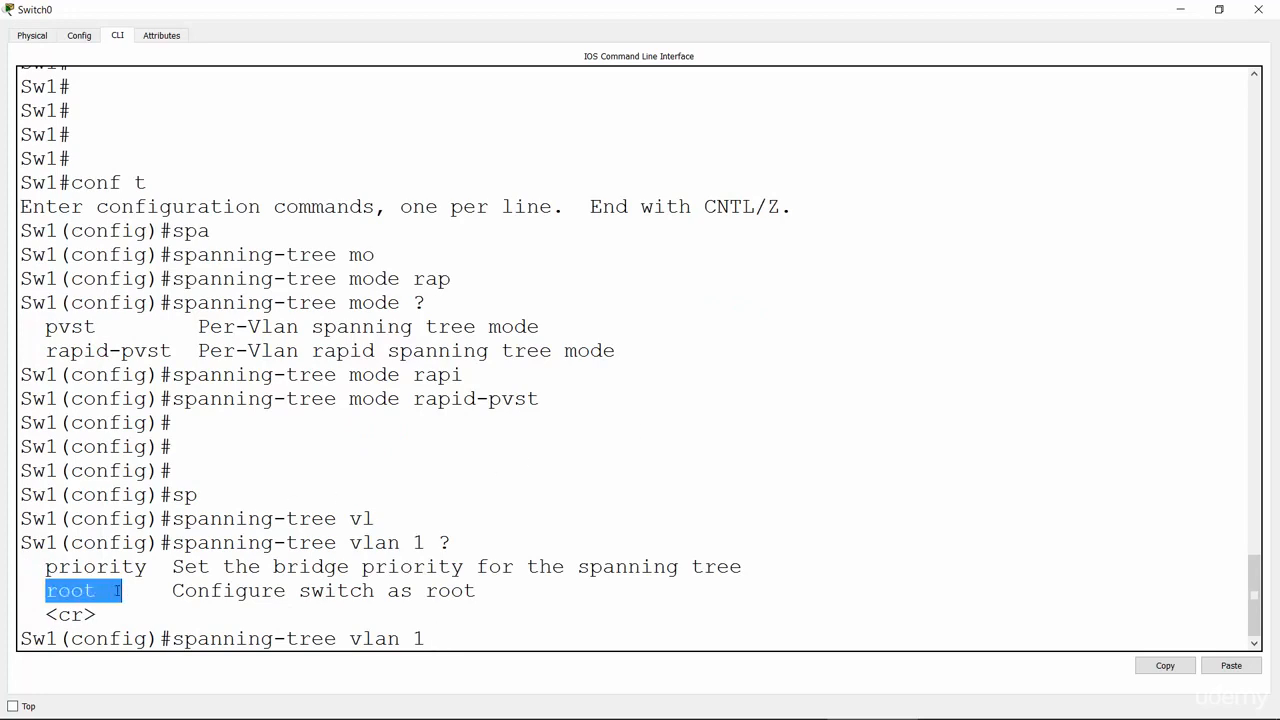
Extend the command to spanning-tree vlan 1 root on Sw1 and list its available options
click(563, 640)
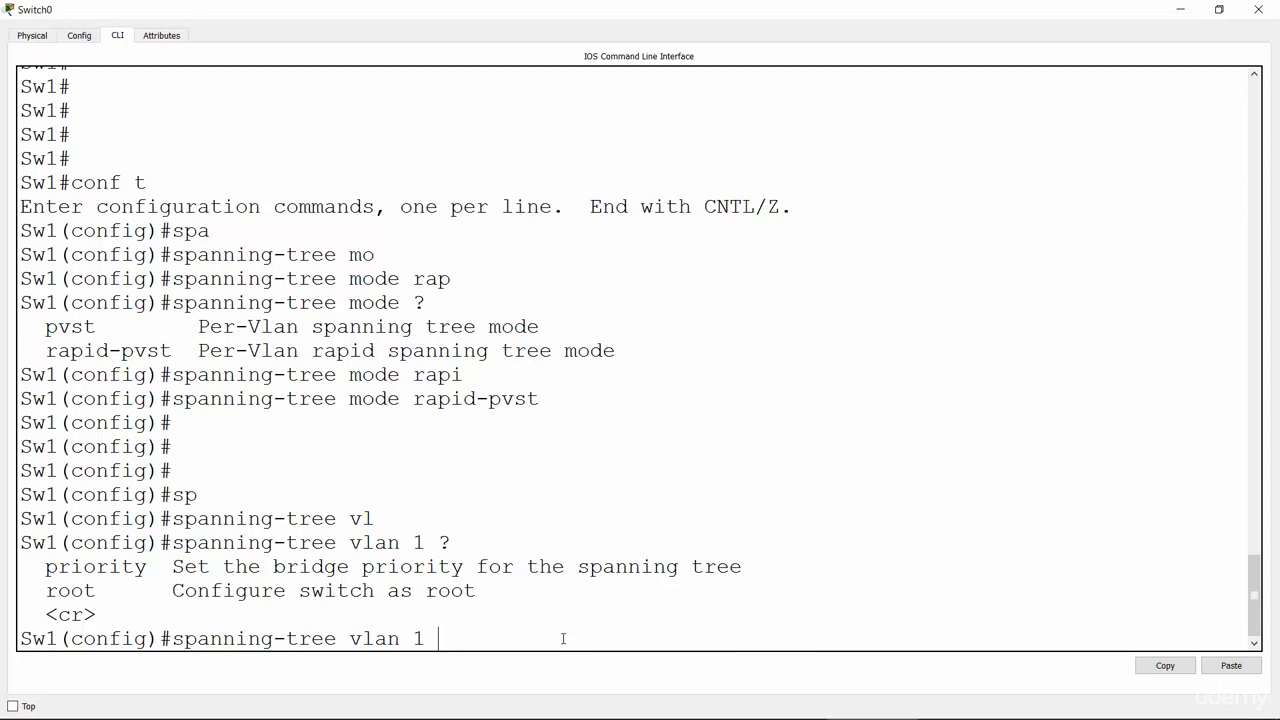
text(ro)
key(Tab)
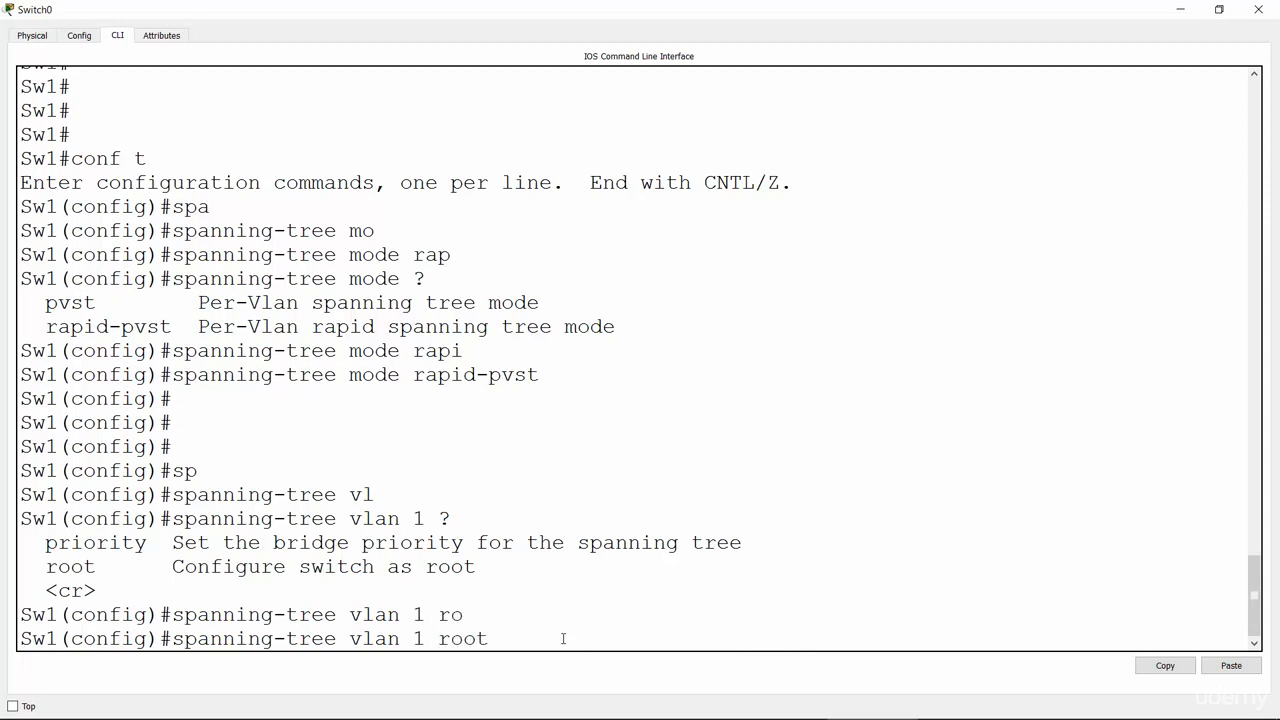
text(?)
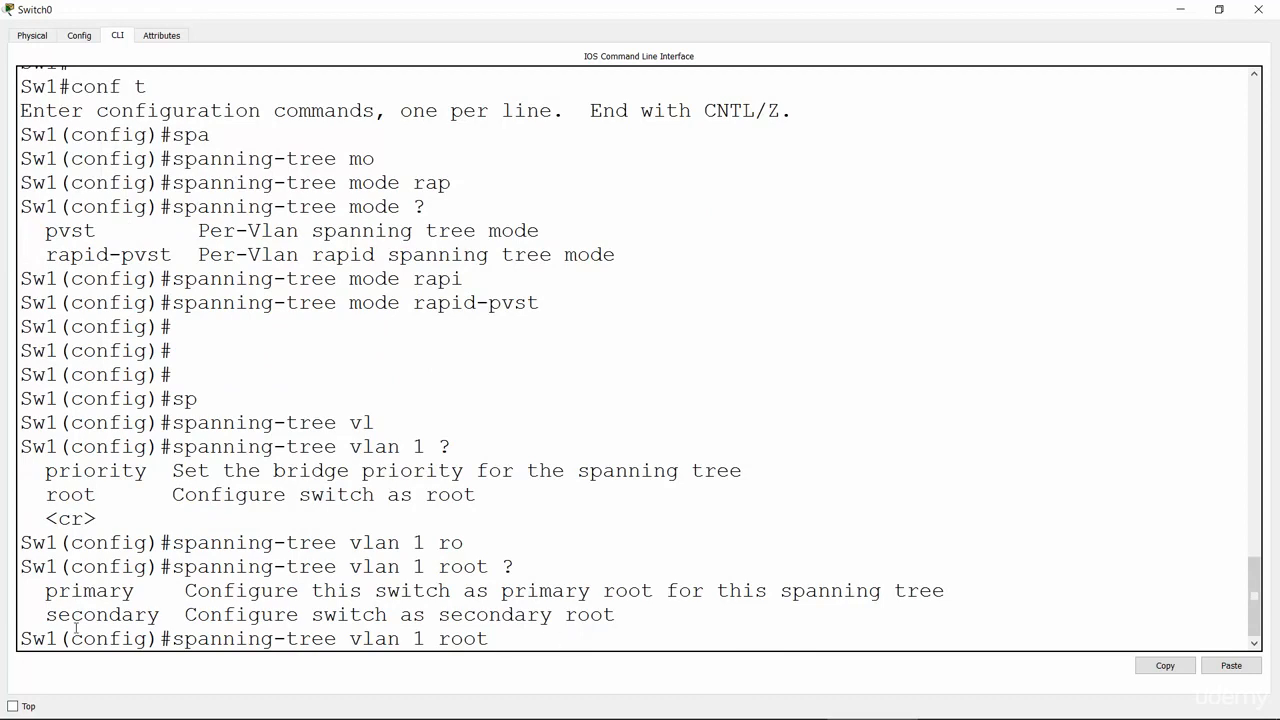
Configure Sw1 as the primary root for VLAN 1 with spanning-tree vlan 1 root primary and exit configuration mode
text(pri)
key(Tab)
key(Return)
key(Return)
key(Return)
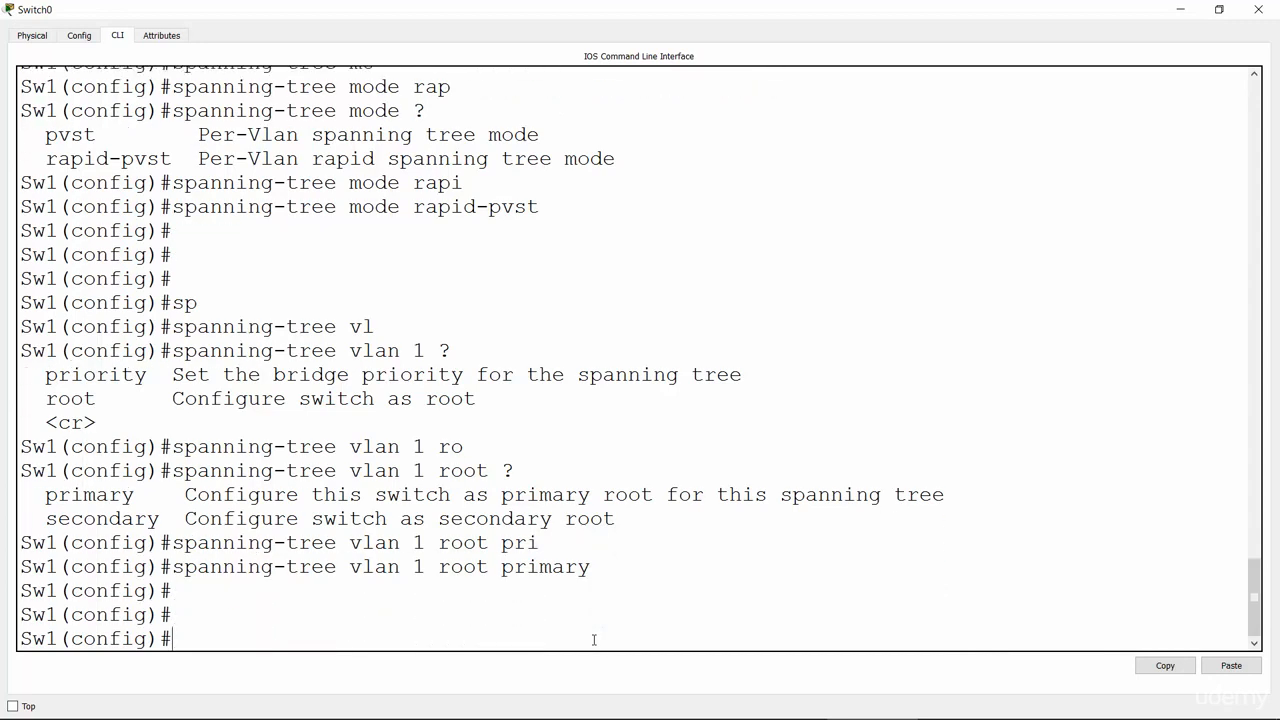
text(end)
key(Return)
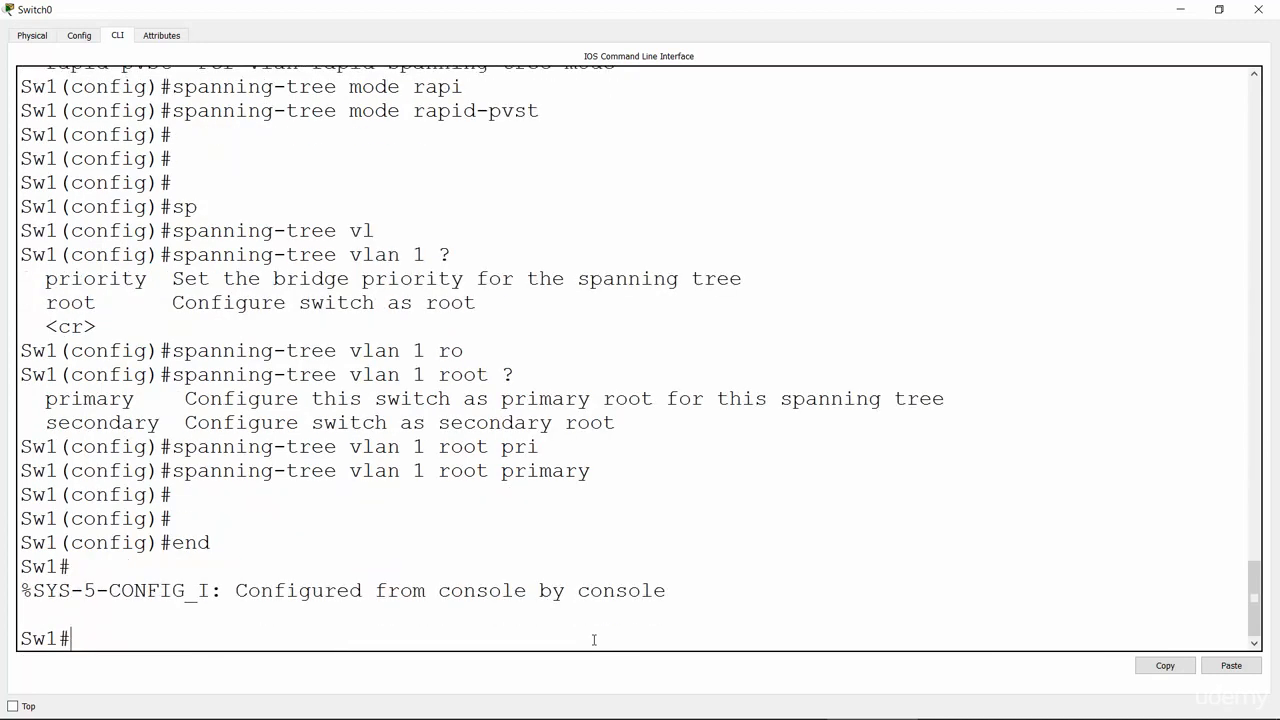
Run show spanning-tree on Sw1 and highlight the line about the bridge's root status in the Root ID section
key(Return)
key(Return)
text(sho)
key(Tab)
text(sp)
key(Tab)
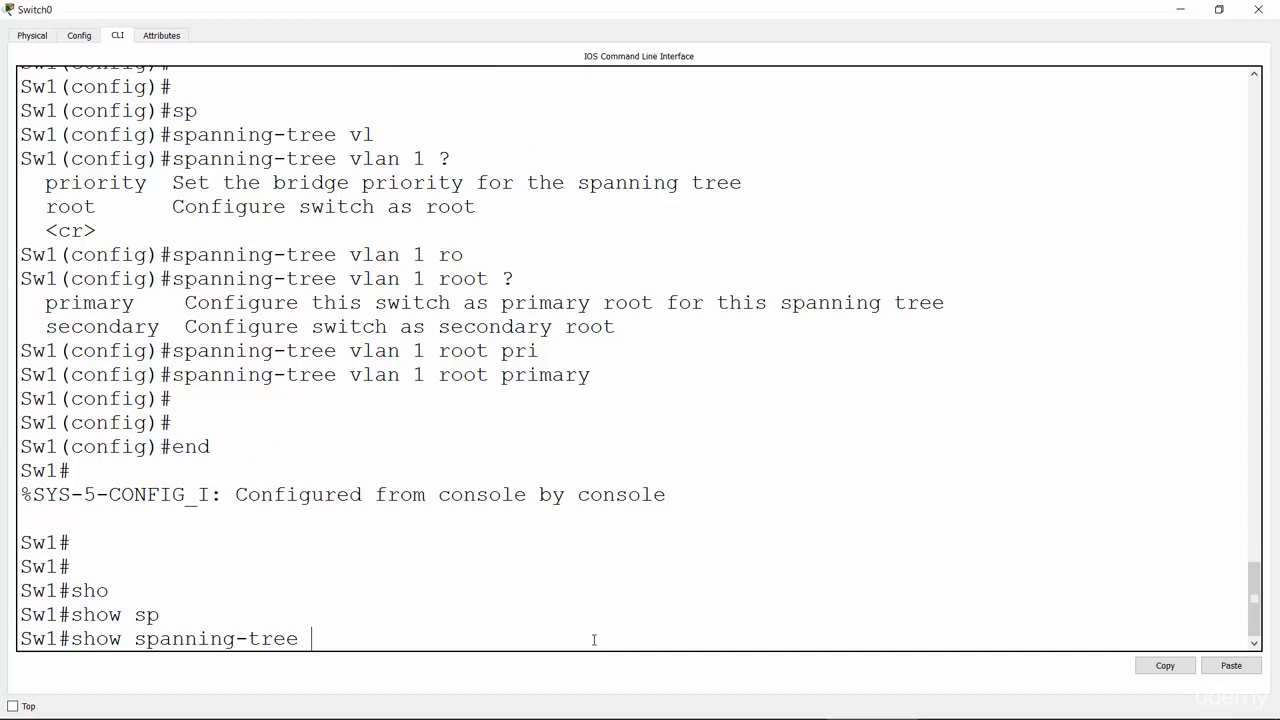
key(Return)
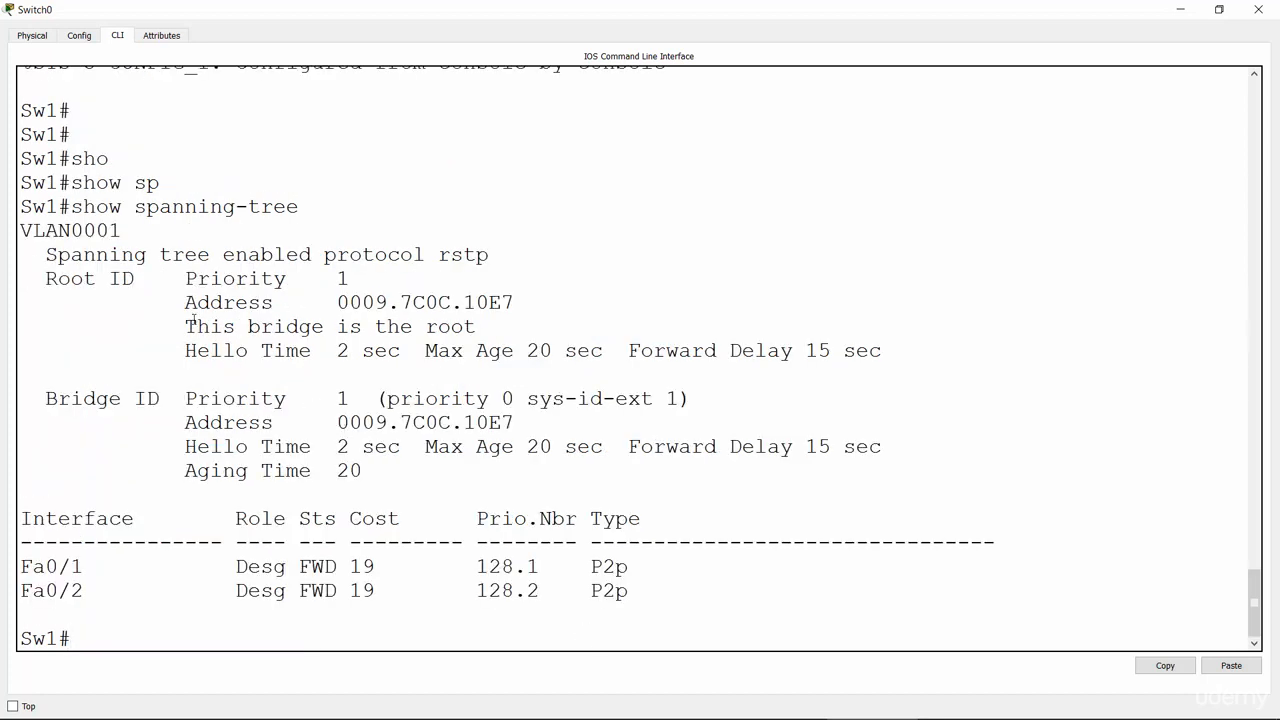
drag(185, 326, 519, 320)
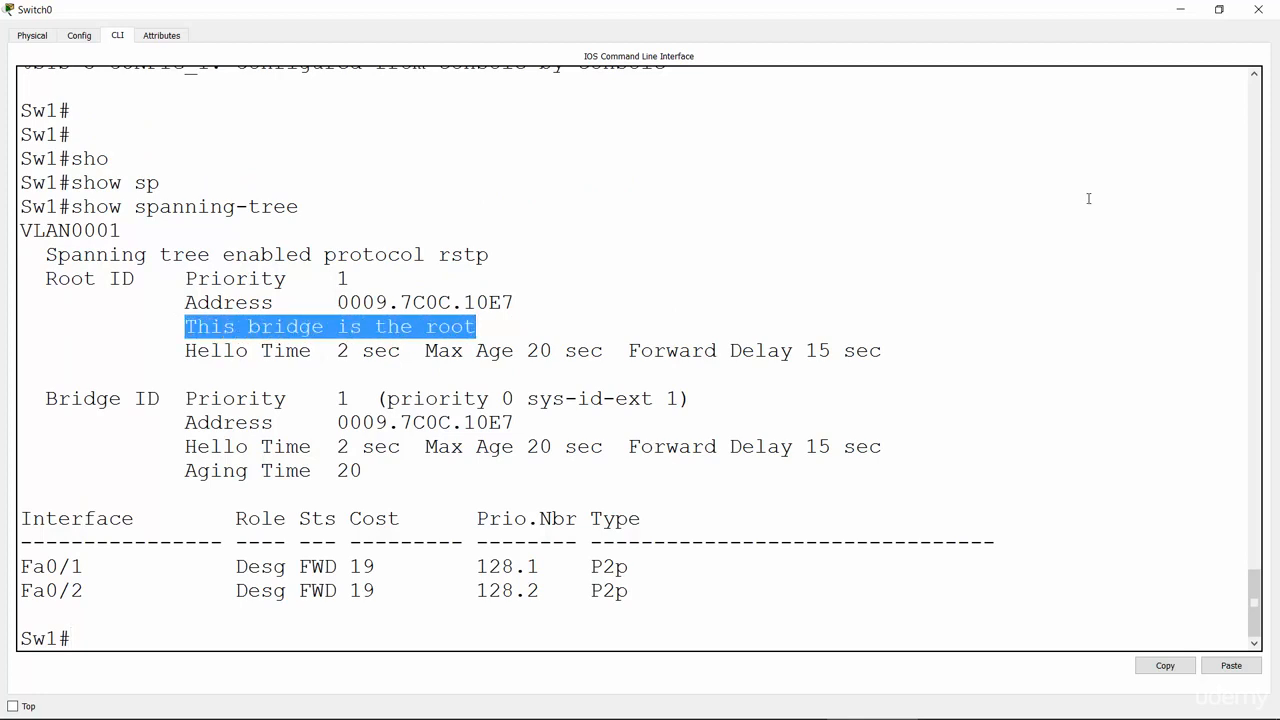